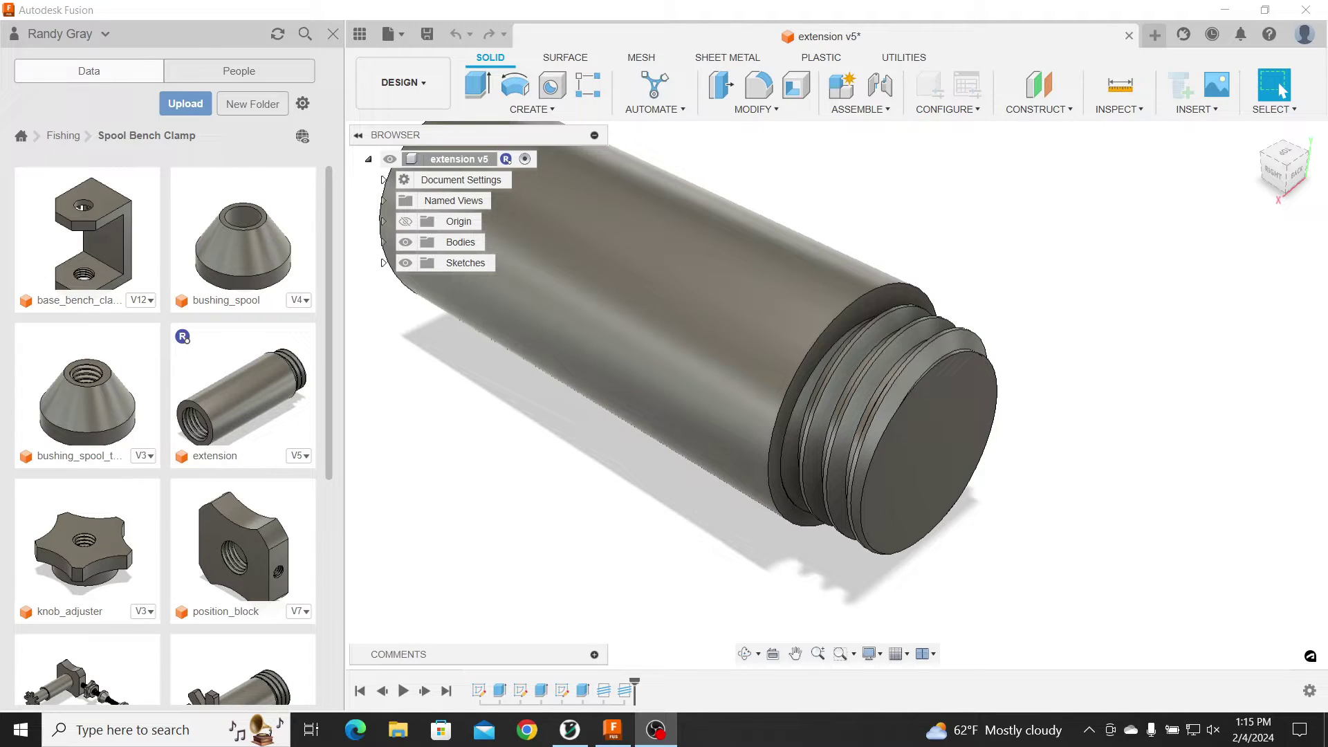
# Step: Delete the existing Thread feature from the extension's timeline
pyautogui.scroll(-3, 962, 564)
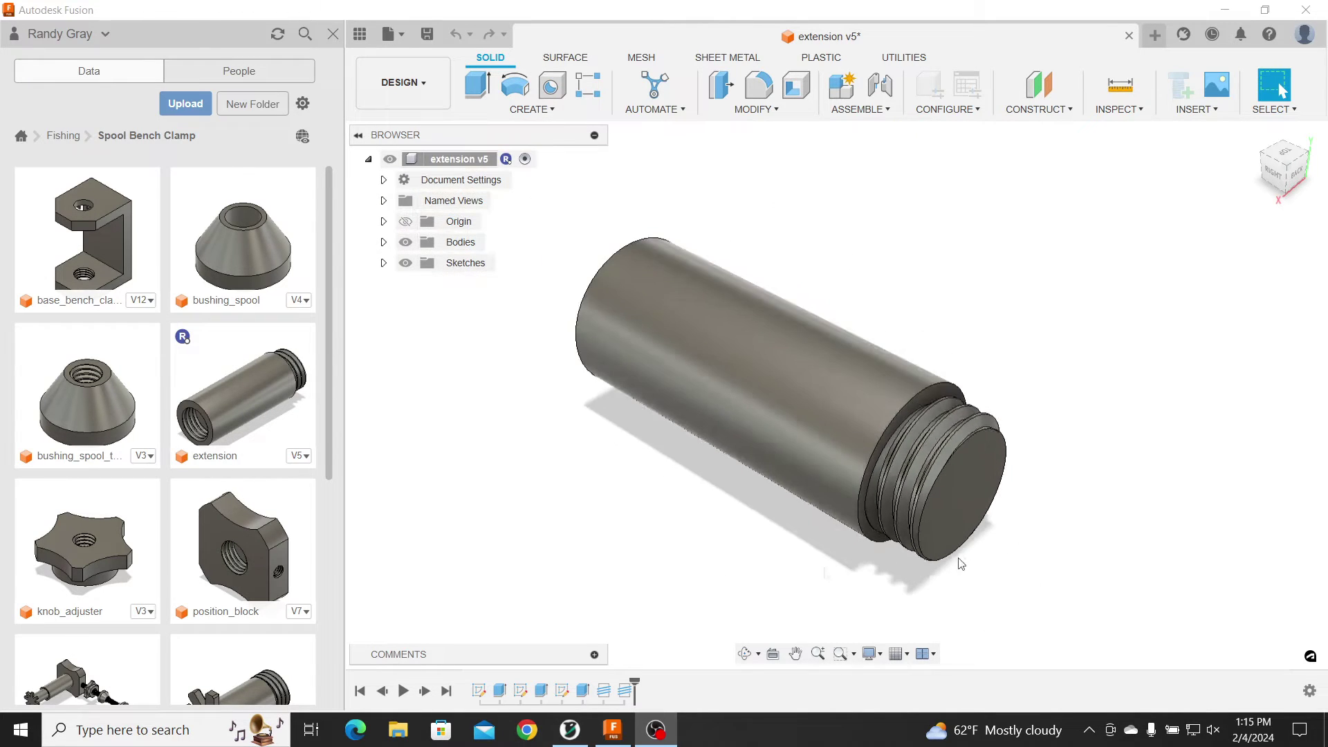
pyautogui.moveTo(696, 536)
pyautogui.keyDown('shift'); pyautogui.mouseDown(button='middle')
pyautogui.moveTo(789, 509)
pyautogui.moveTo(886, 430)
pyautogui.moveTo(840, 472)
pyautogui.moveTo(729, 475)
pyautogui.moveTo(724, 433)
pyautogui.moveTo(712, 529)
pyautogui.mouseUp(button='middle'); pyautogui.keyUp('shift')
pyautogui.scroll(3, 1107, 484)
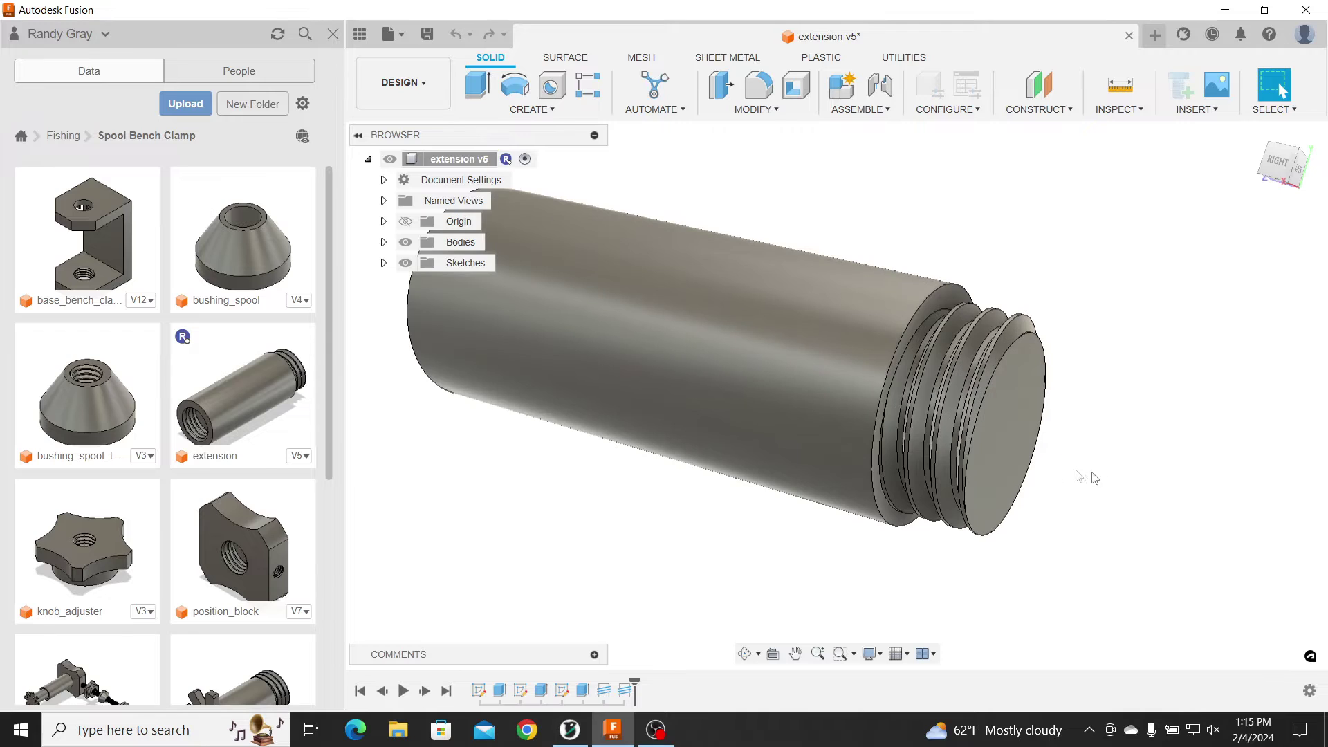
pyautogui.click(605, 691)
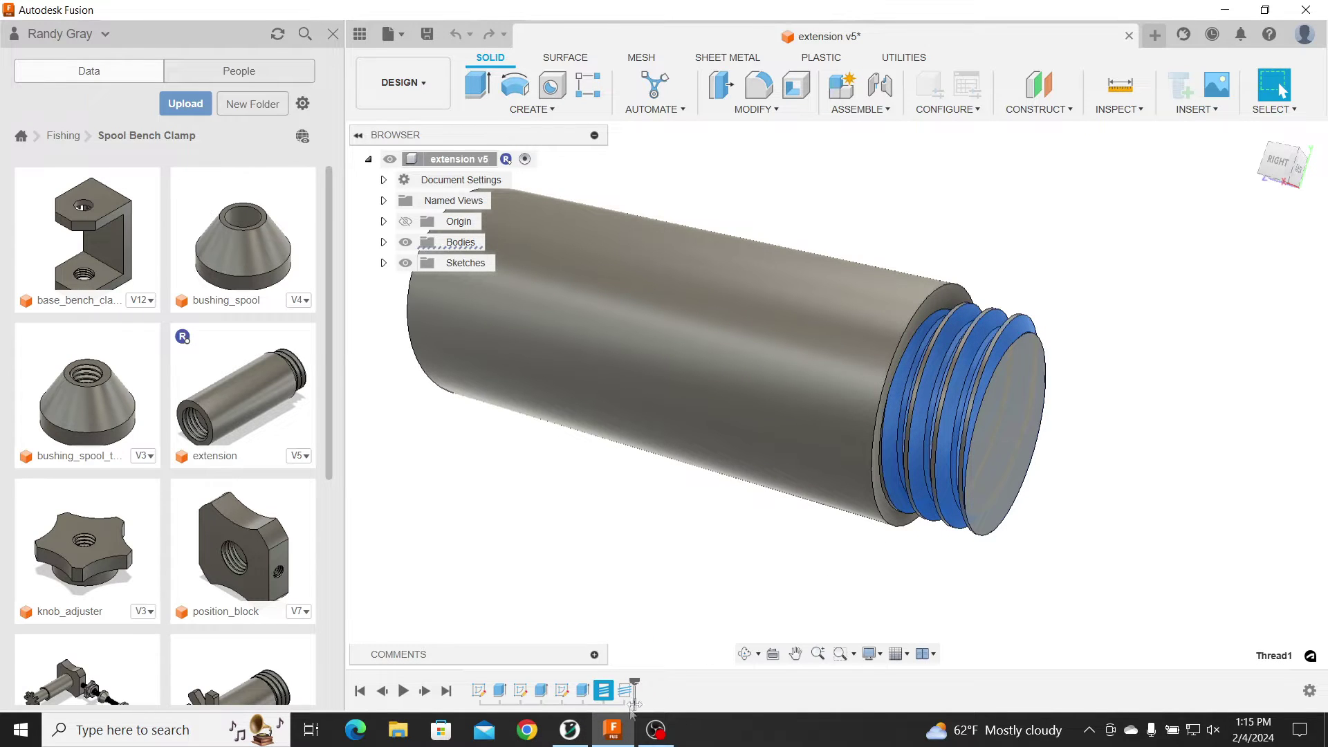
pyautogui.rightClick(603, 694)
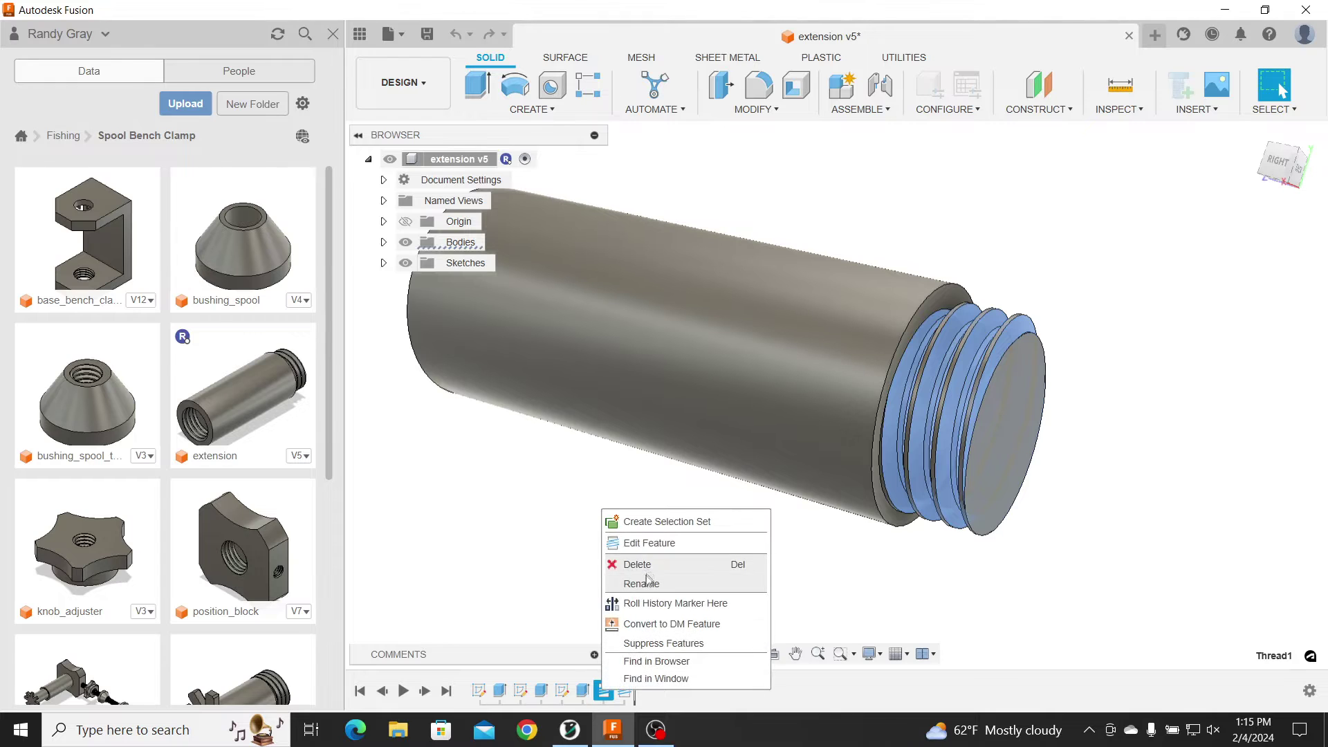
pyautogui.press('Escape')
pyautogui.press('Delete')
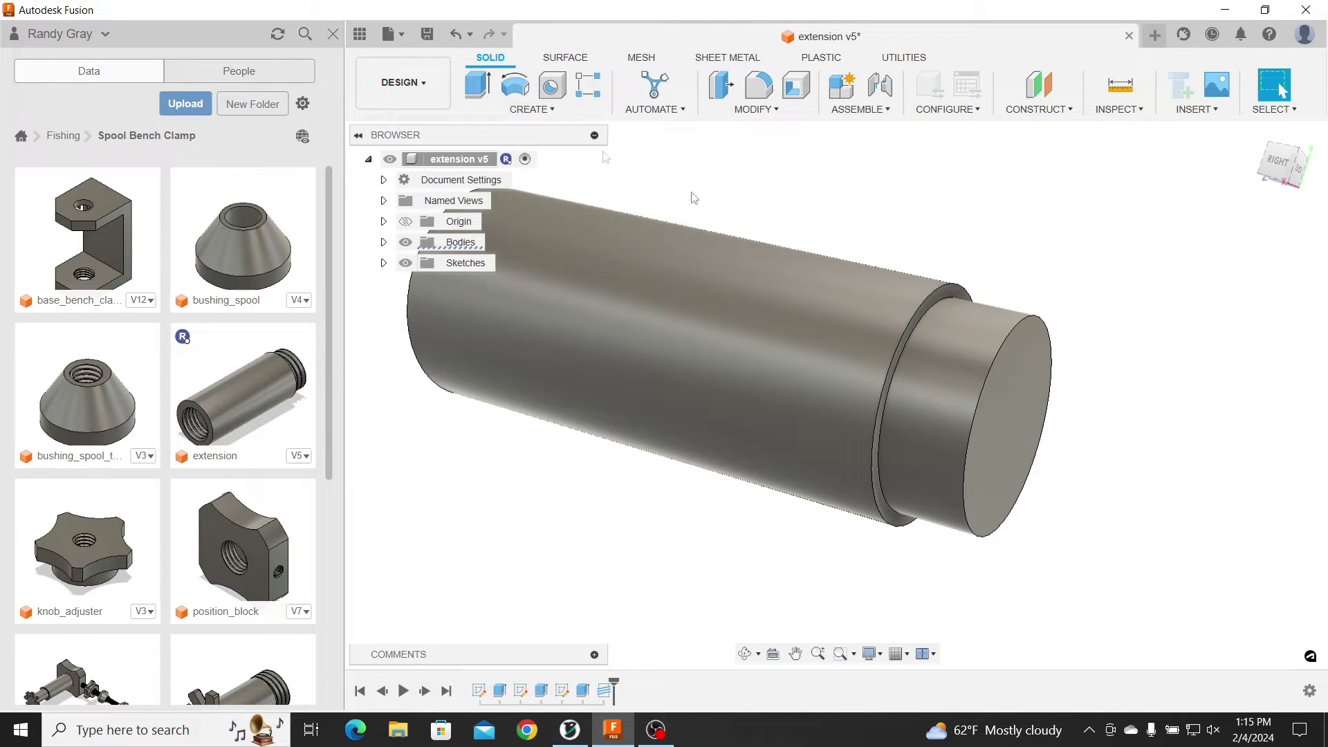
# Step: Measure the plain end cylinder to confirm its 1.00 in diameter
pyautogui.click(1124, 88)
pyautogui.click(966, 367)
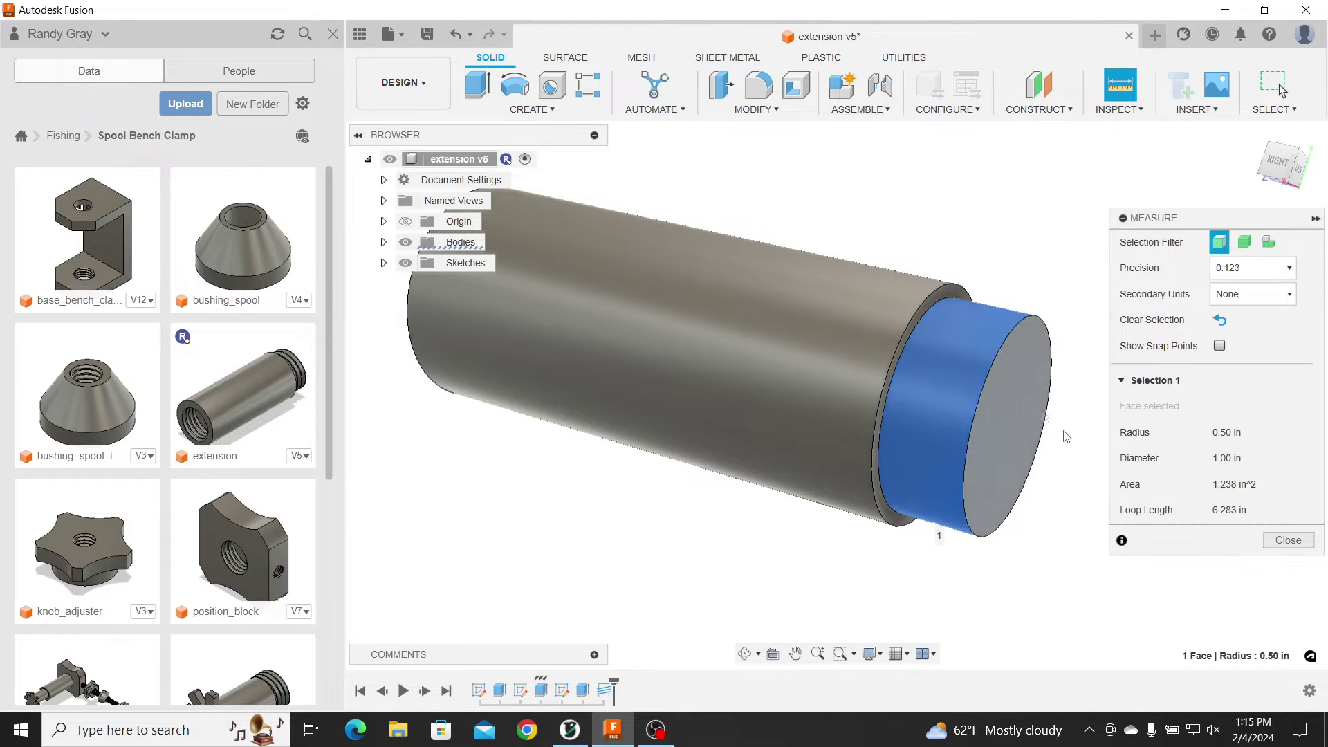
pyautogui.click(1288, 539)
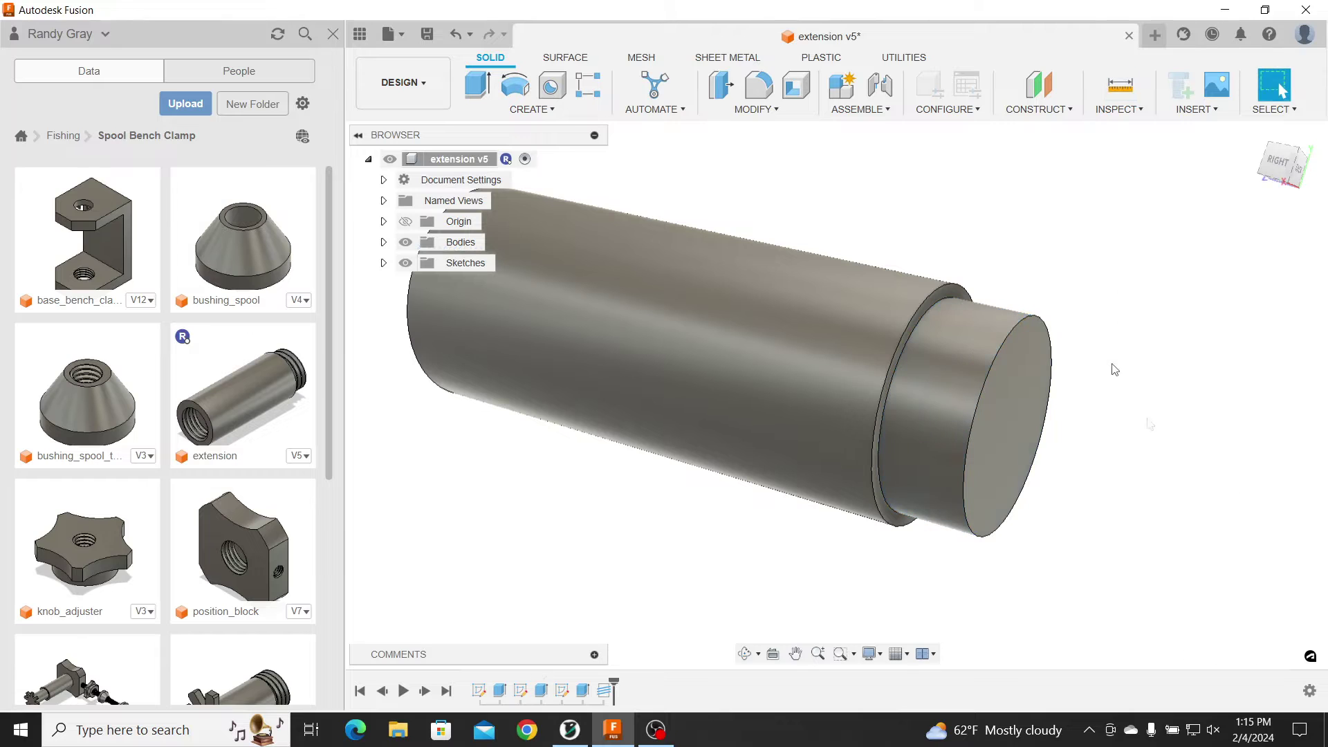
# Step: Start a modeled, full-length thread on the end cylinder face, keeping the 1-8 UNC designation
pyautogui.click(516, 111)
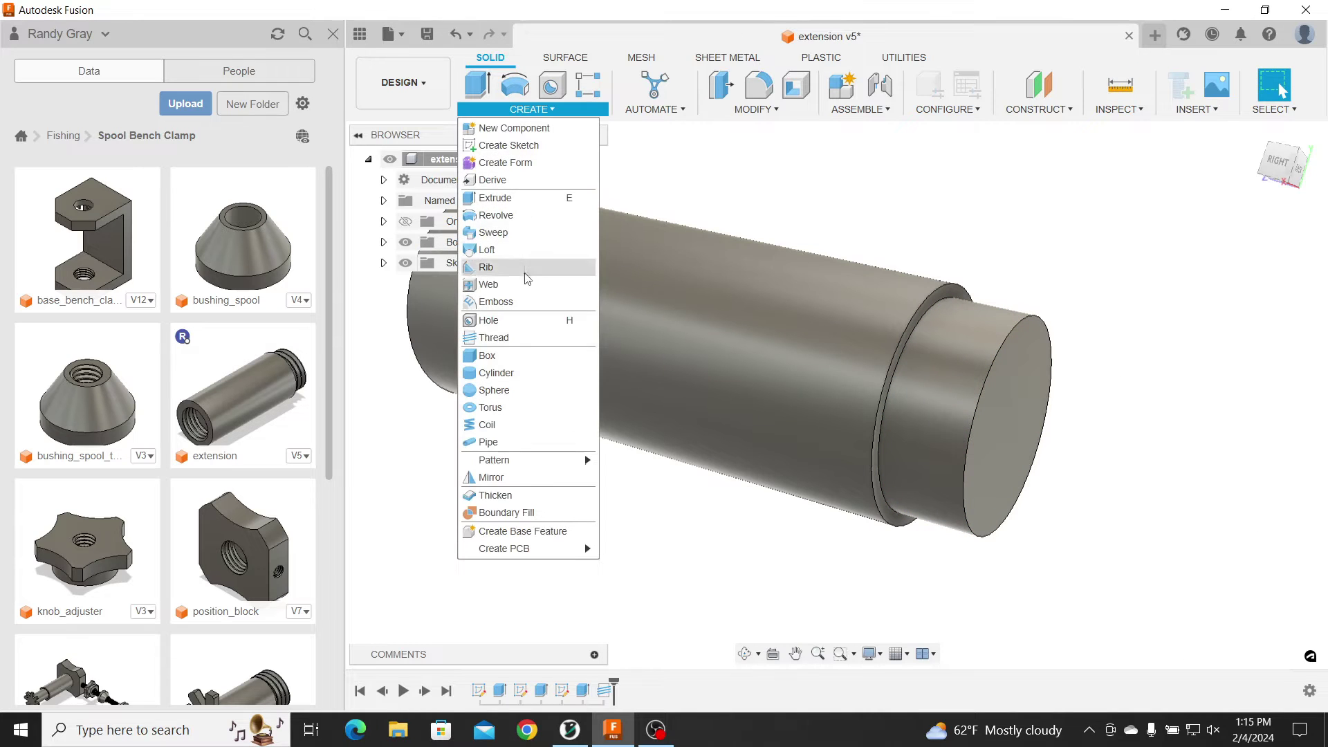
pyautogui.click(507, 339)
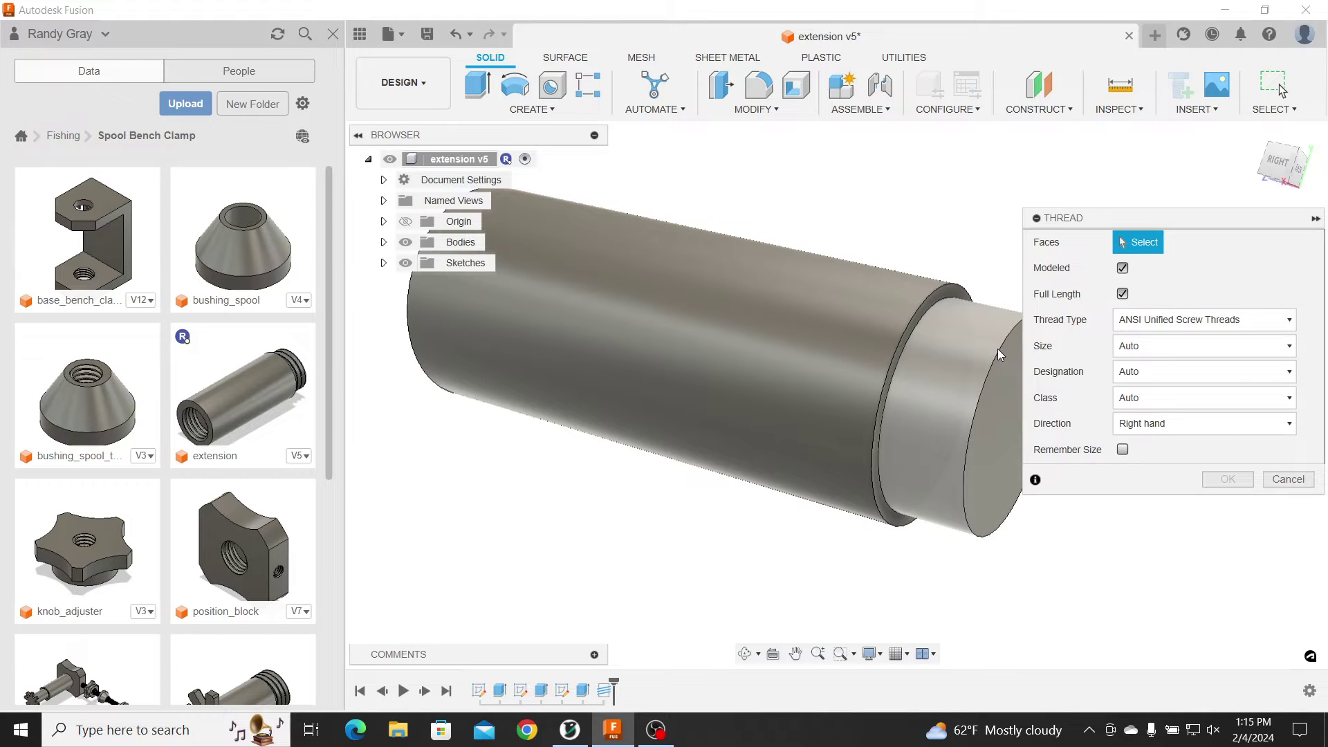
pyautogui.click(950, 358)
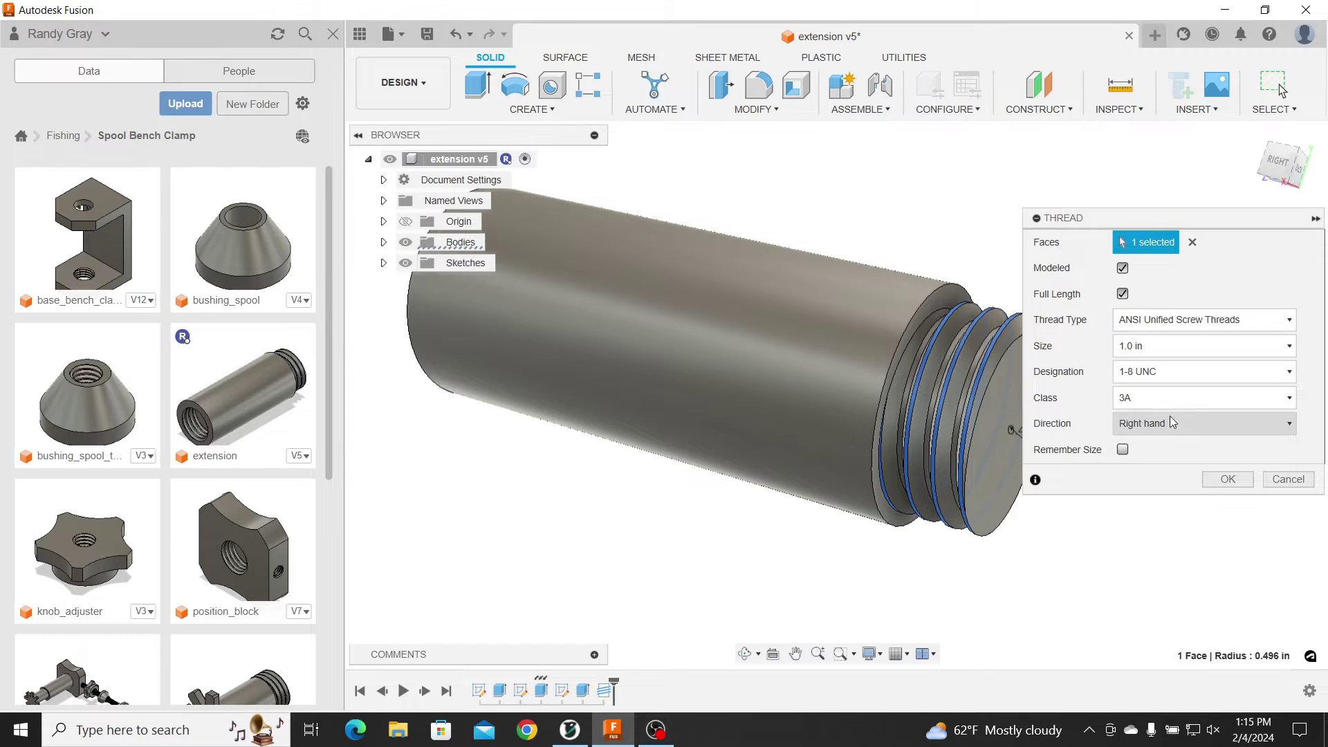
pyautogui.scroll(-2, 847, 371)
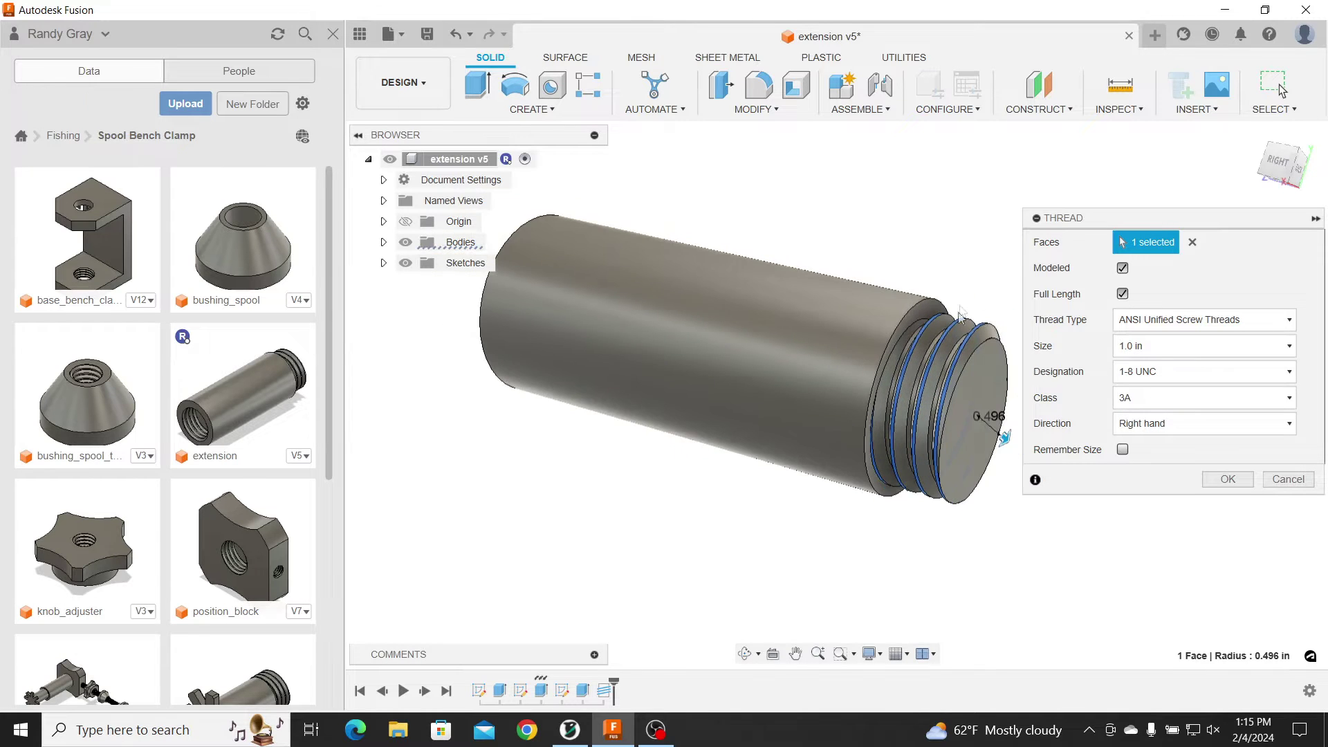
pyautogui.scroll(4, 961, 311)
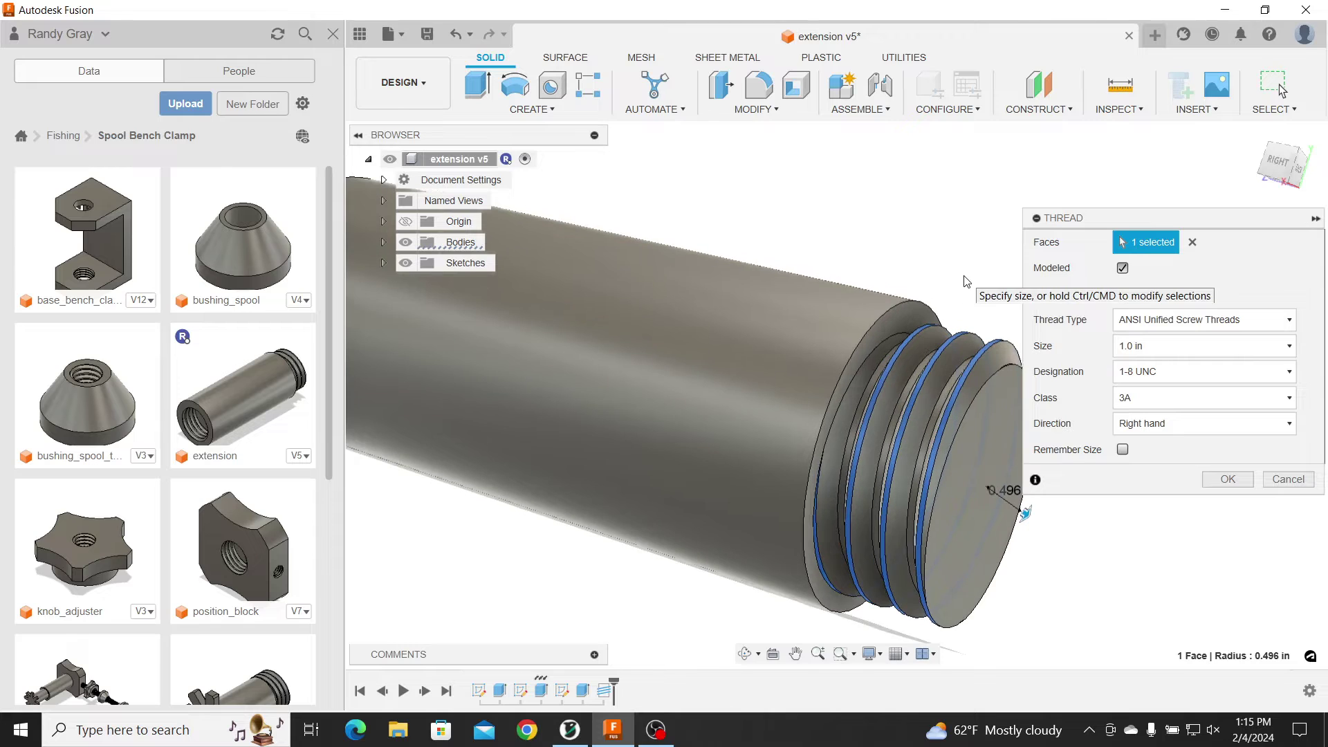
pyautogui.scroll(-1, 966, 281)
pyautogui.scroll(1, 966, 281)
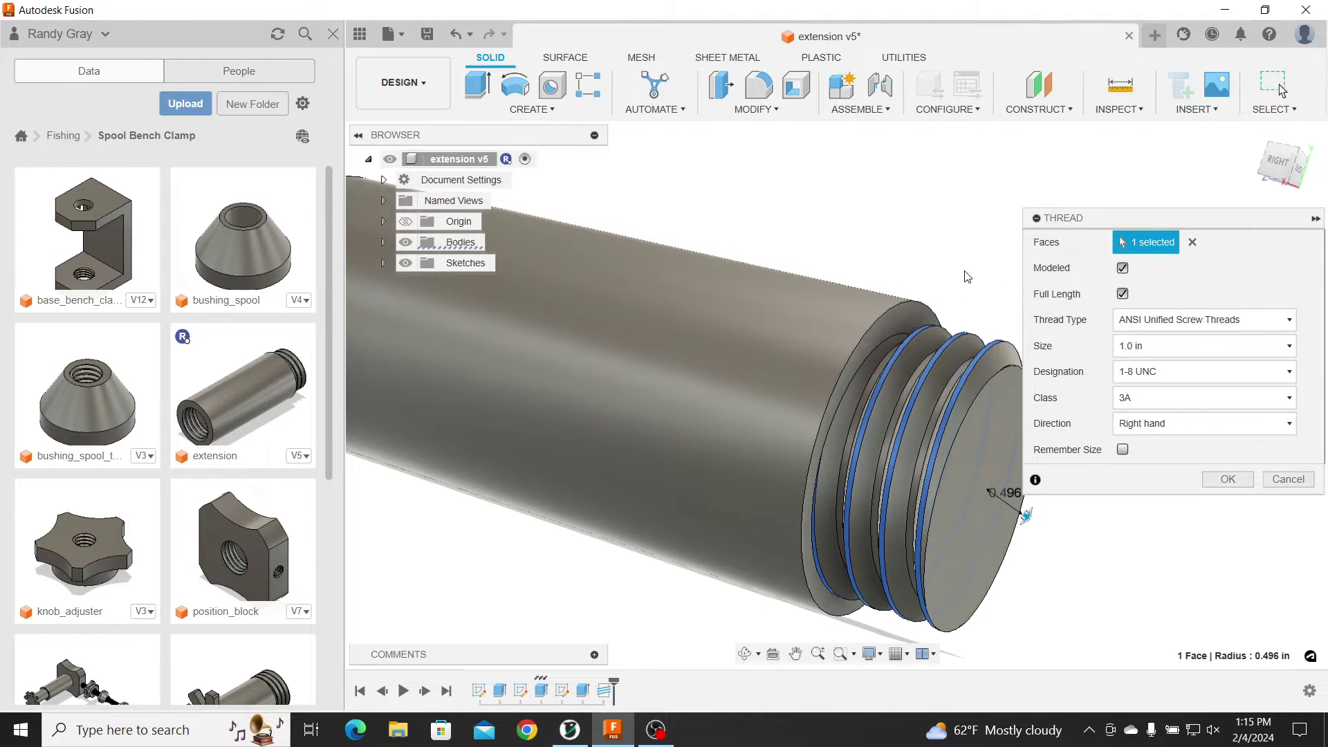
pyautogui.click(1293, 375)
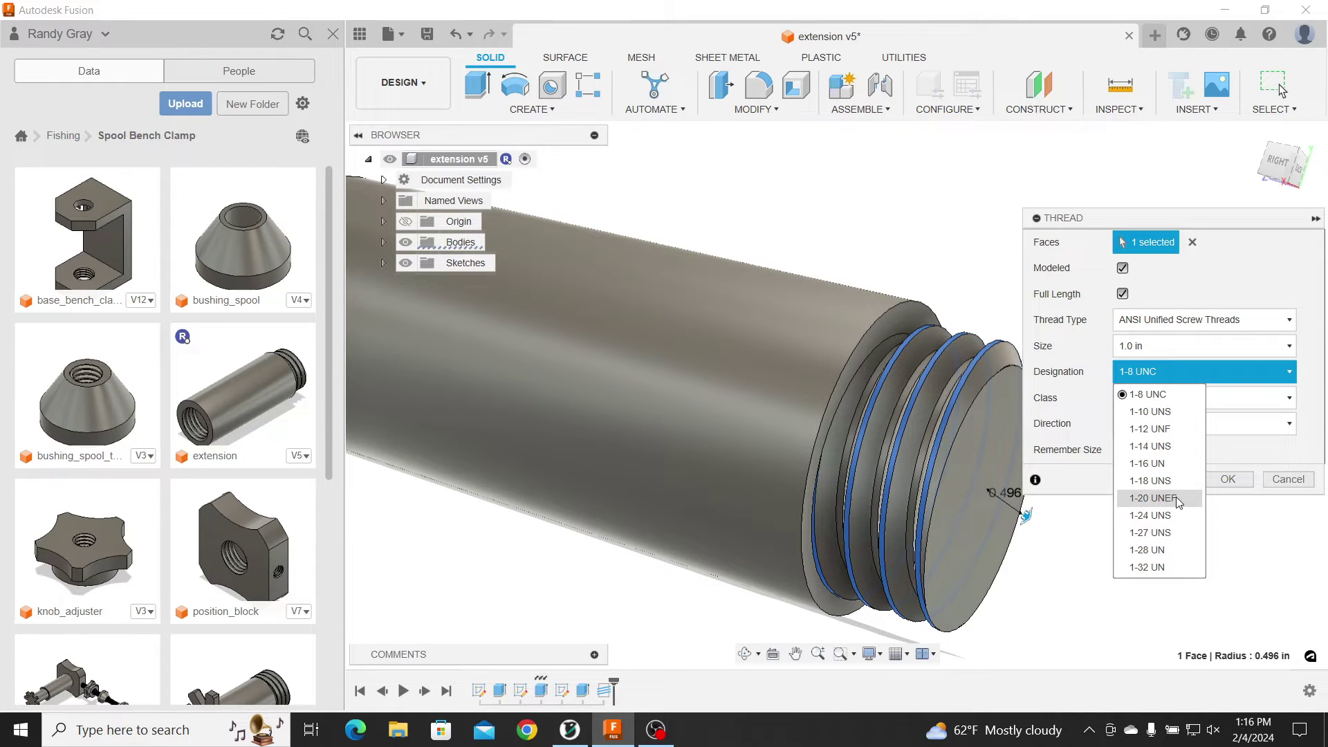
pyautogui.click(1310, 373)
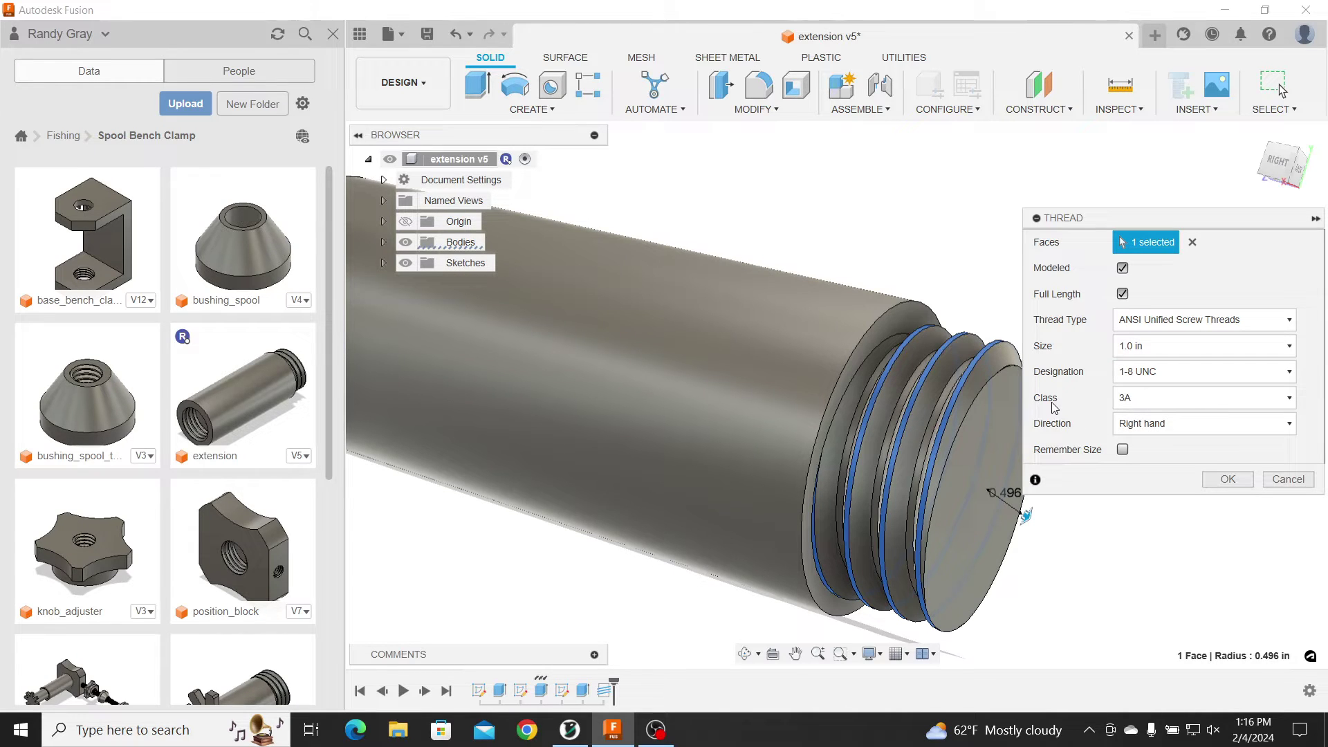
# Step: Set the thread class to 1A for the 1.0 in 1-8 UNC right-hand thread and apply it
pyautogui.click(1289, 401)
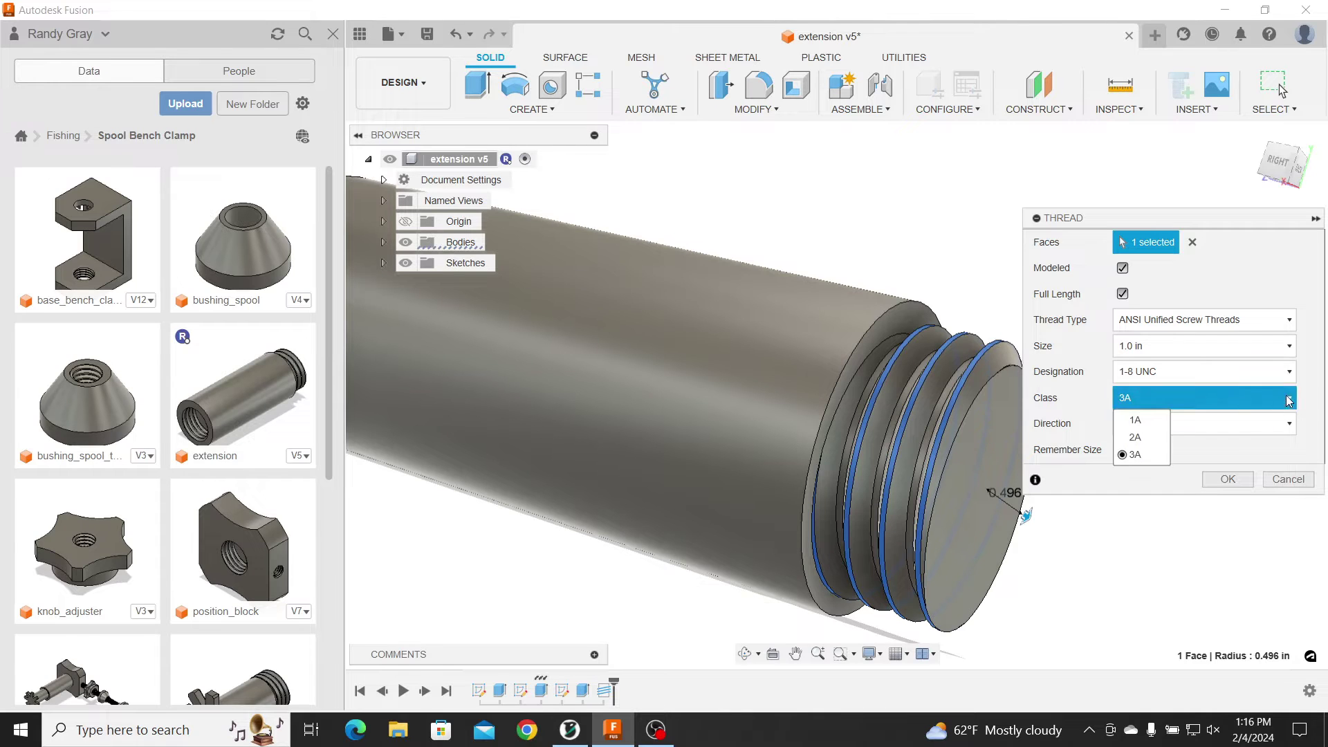
pyautogui.click(1145, 429)
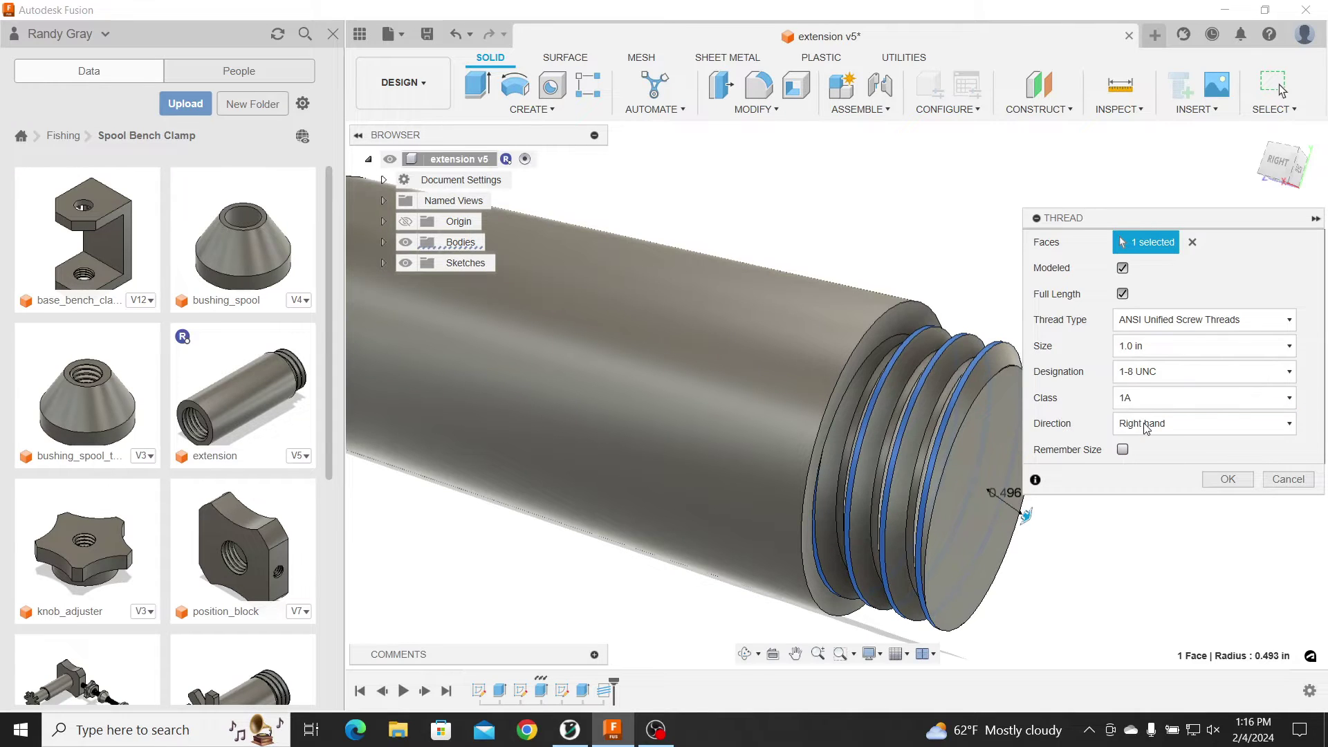
pyautogui.click(1289, 404)
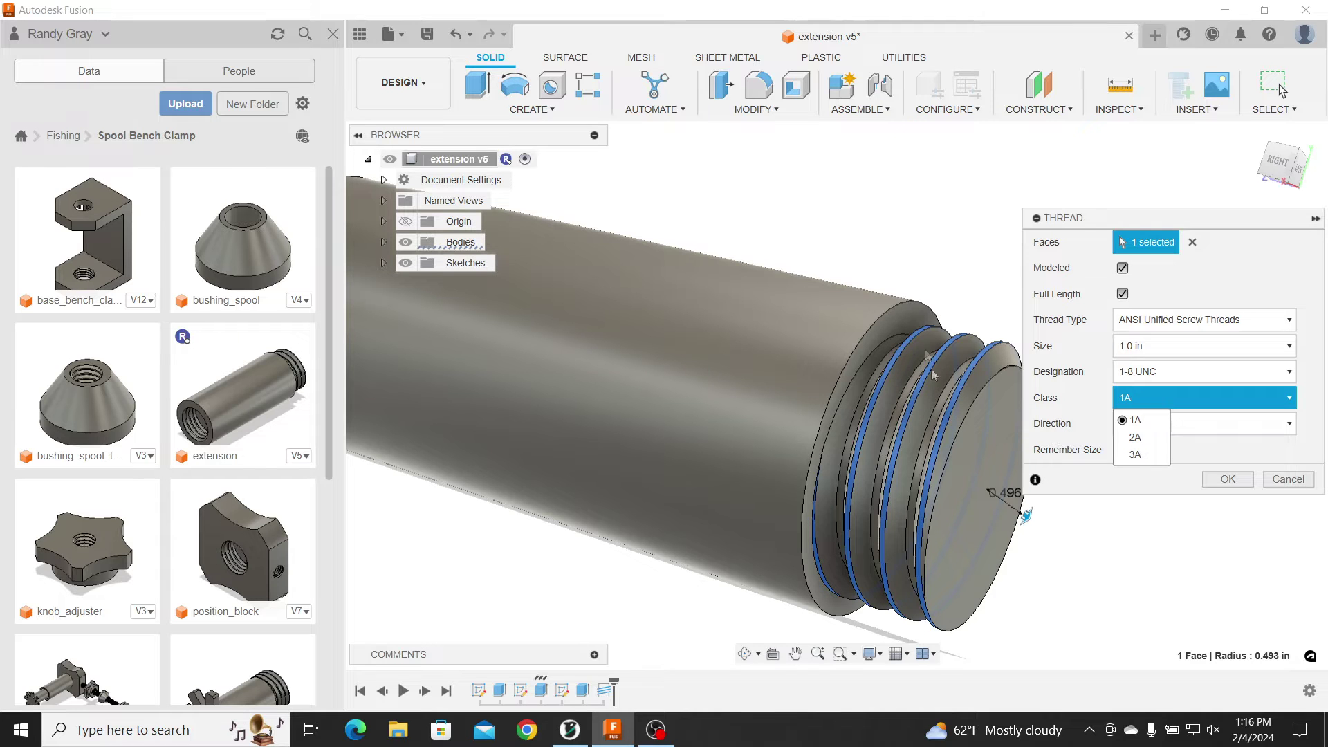
pyautogui.scroll(5, 996, 408)
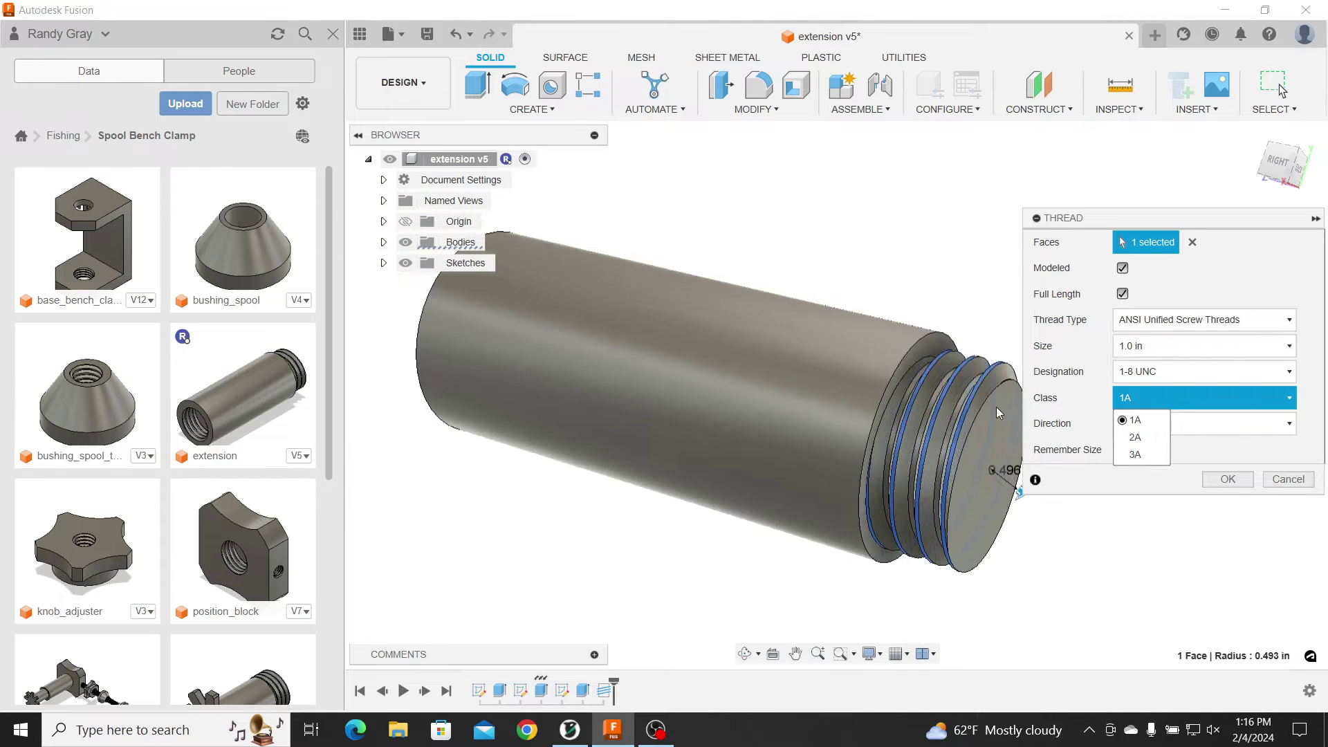
pyautogui.scroll(3, 980, 411)
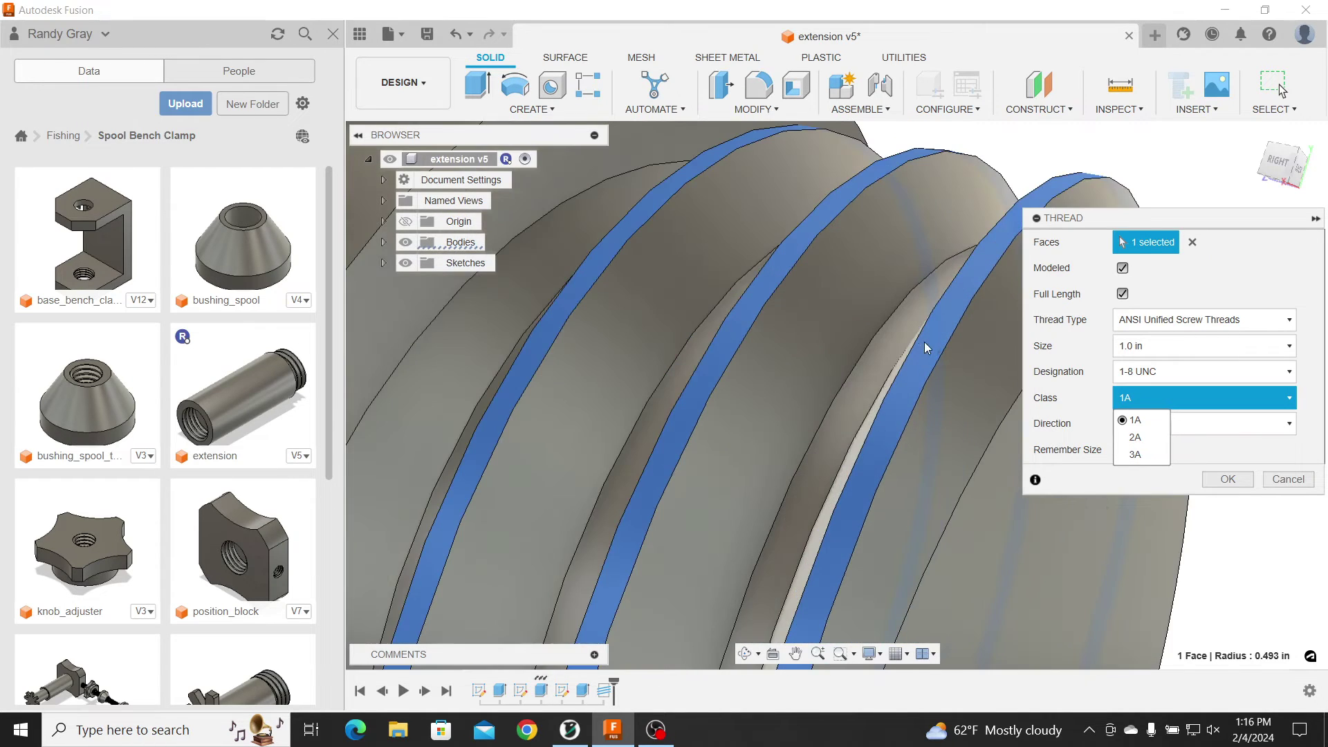
pyautogui.click(1136, 455)
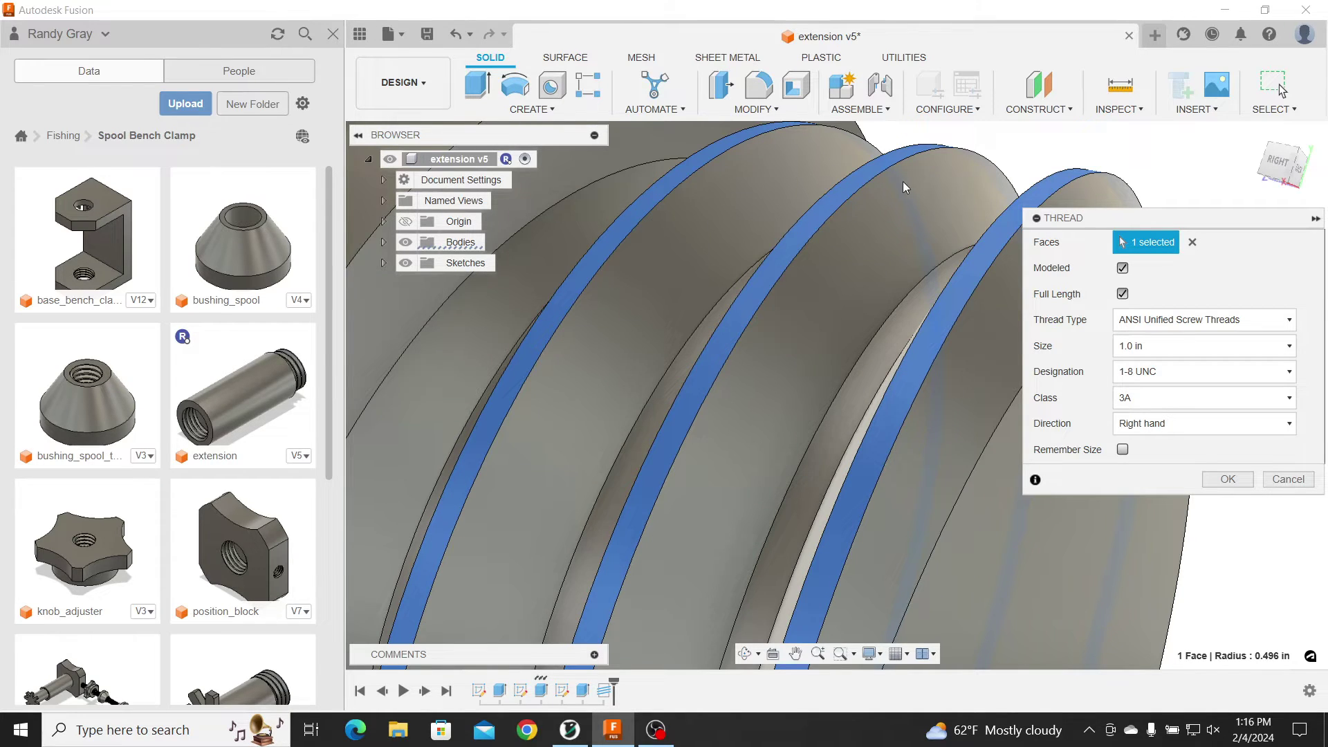
pyautogui.click(1173, 405)
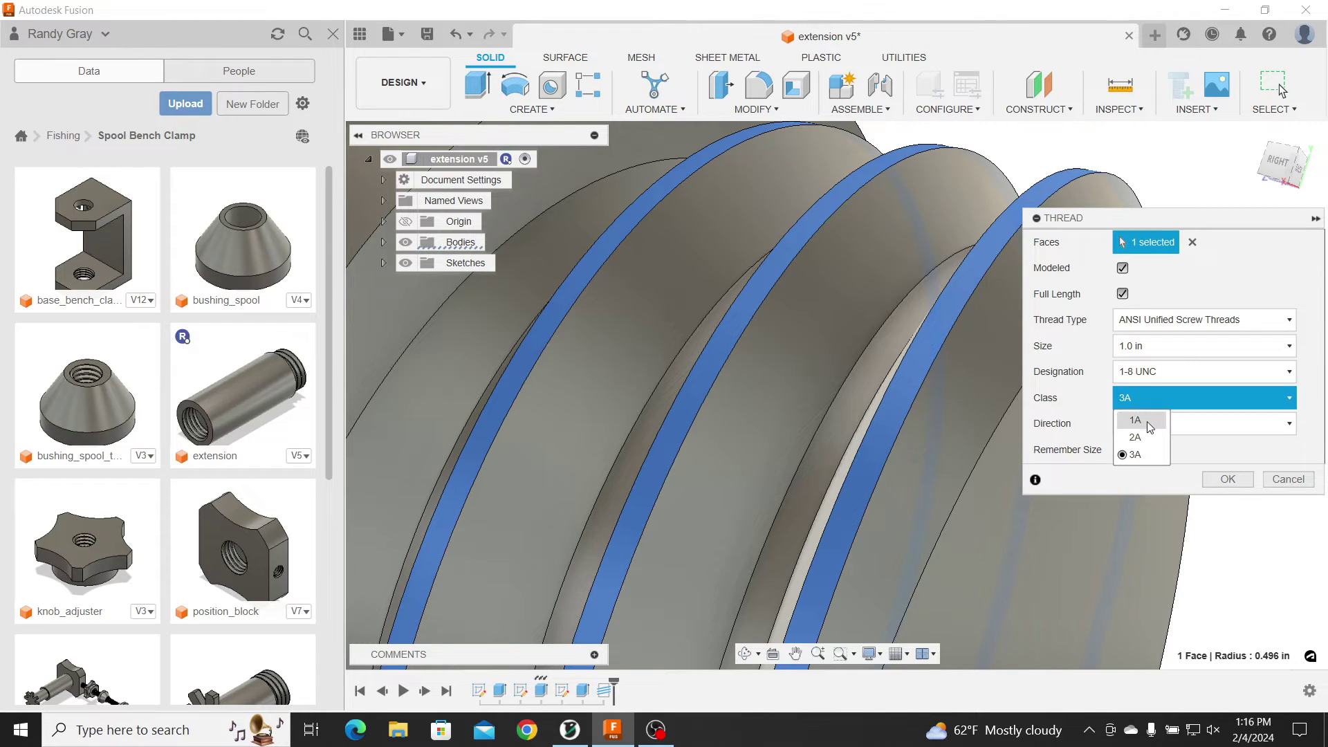
pyautogui.click(1149, 421)
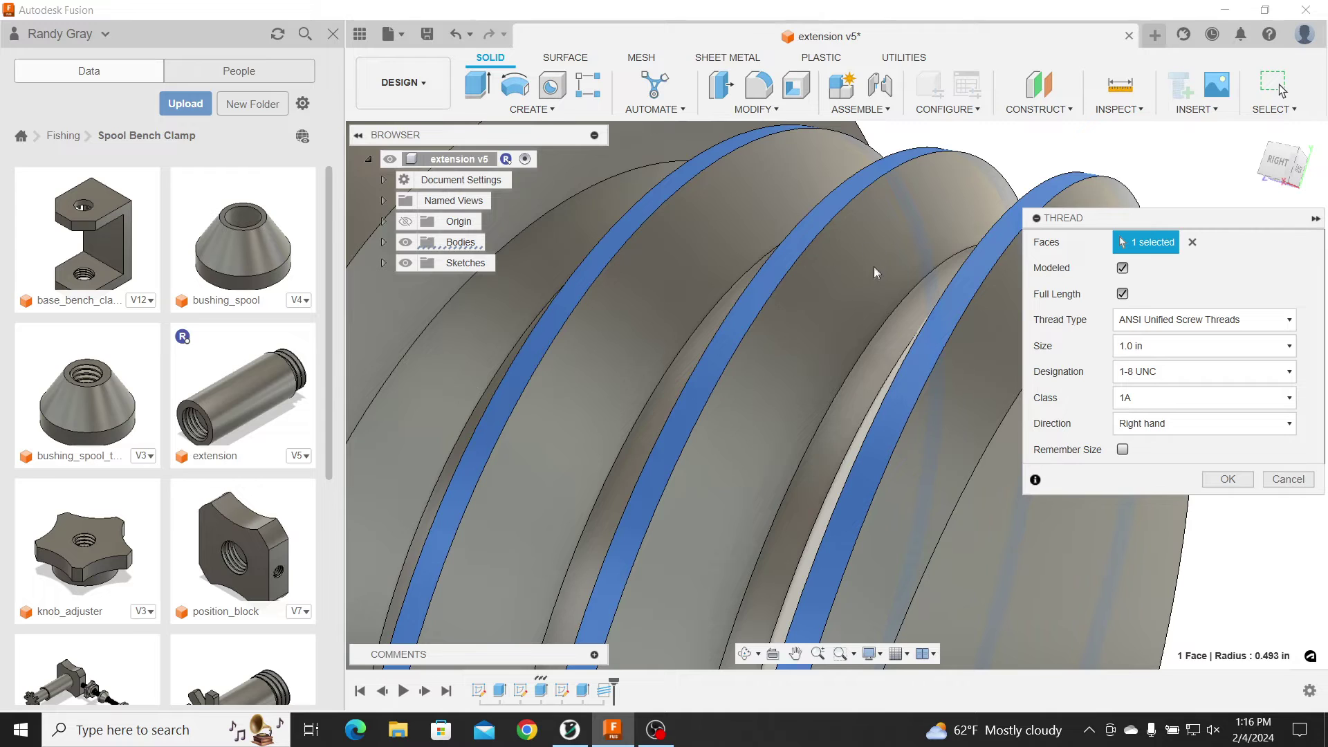
pyautogui.scroll(-5, 866, 253)
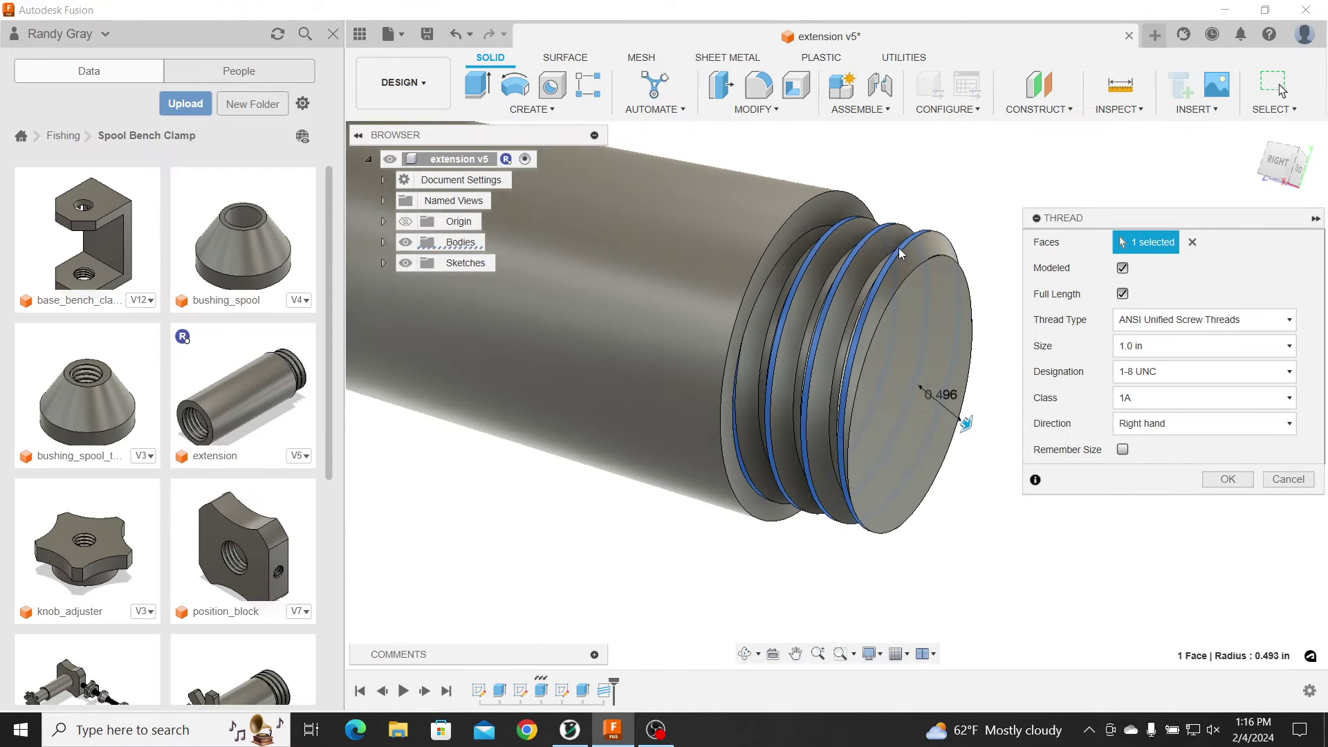
pyautogui.scroll(-3, 900, 252)
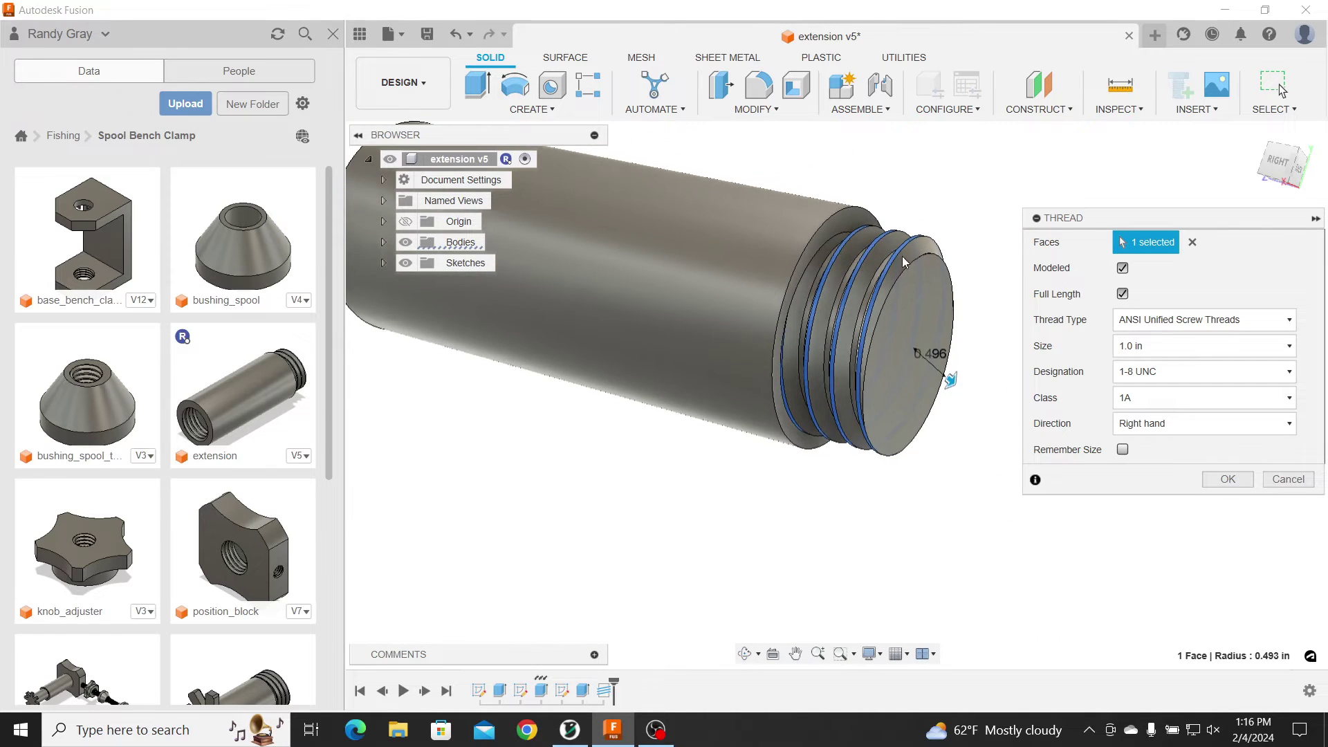
pyautogui.click(1235, 484)
pyautogui.scroll(2, 712, 260)
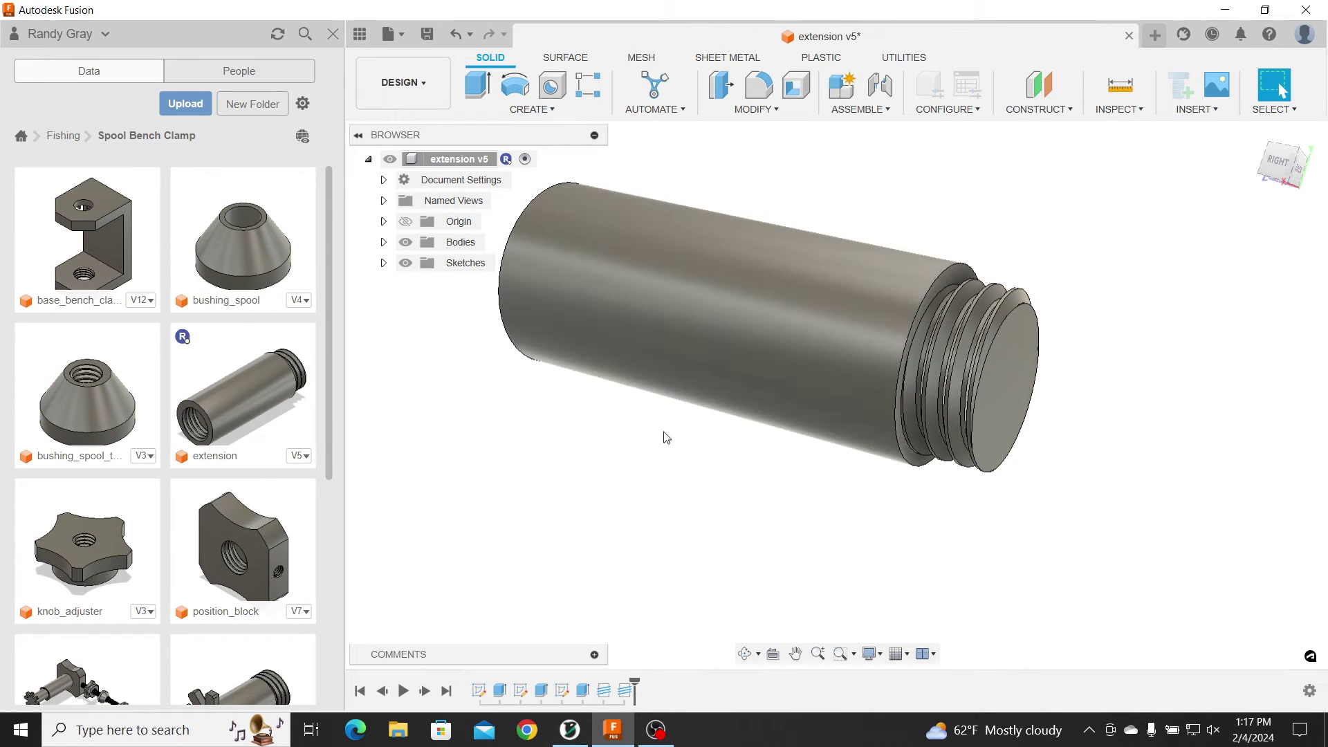
# Step: Switch OrcaSlicer to the Prepare view showing the bolt, nuts and knobs on the plate
pyautogui.moveTo(664, 439)
pyautogui.keyDown('shift'); pyautogui.mouseDown(button='middle')
pyautogui.moveTo(822, 428)
pyautogui.moveTo(657, 433)
pyautogui.mouseUp(button='middle'); pyautogui.keyUp('shift')
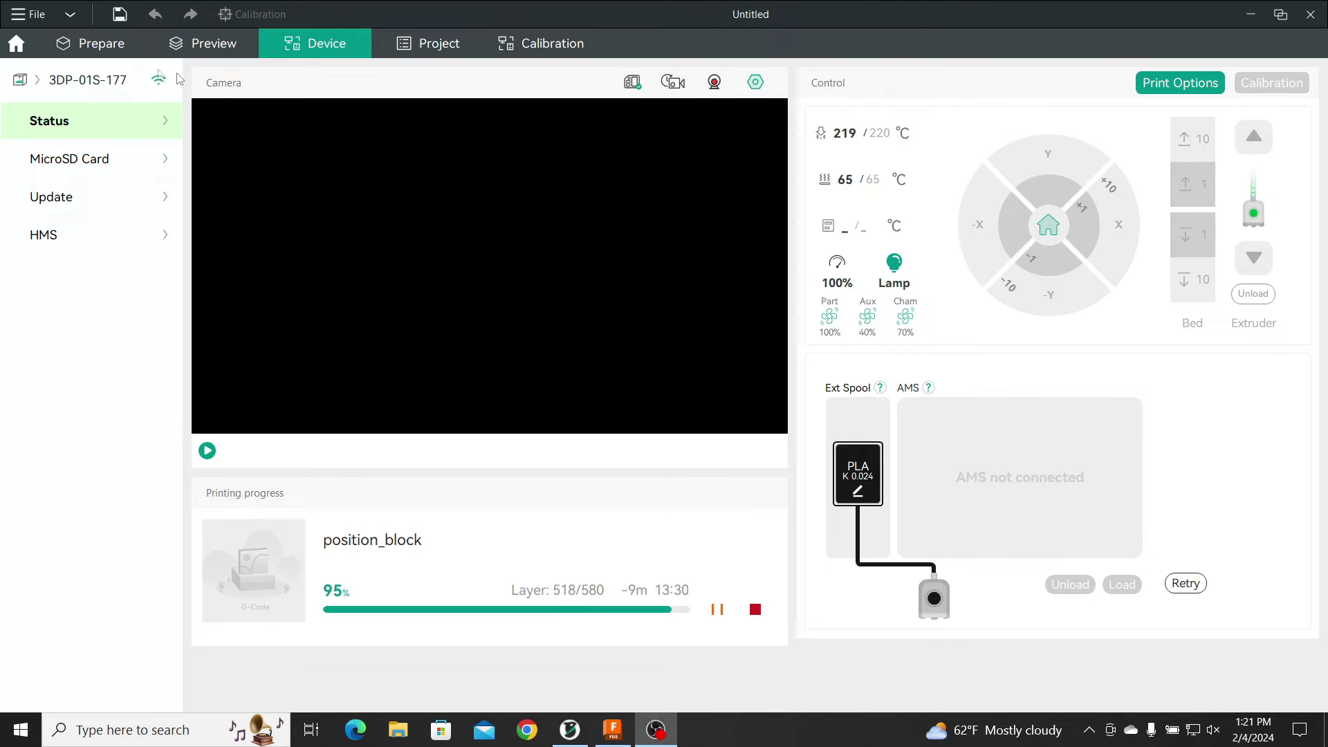
pyautogui.click(97, 43)
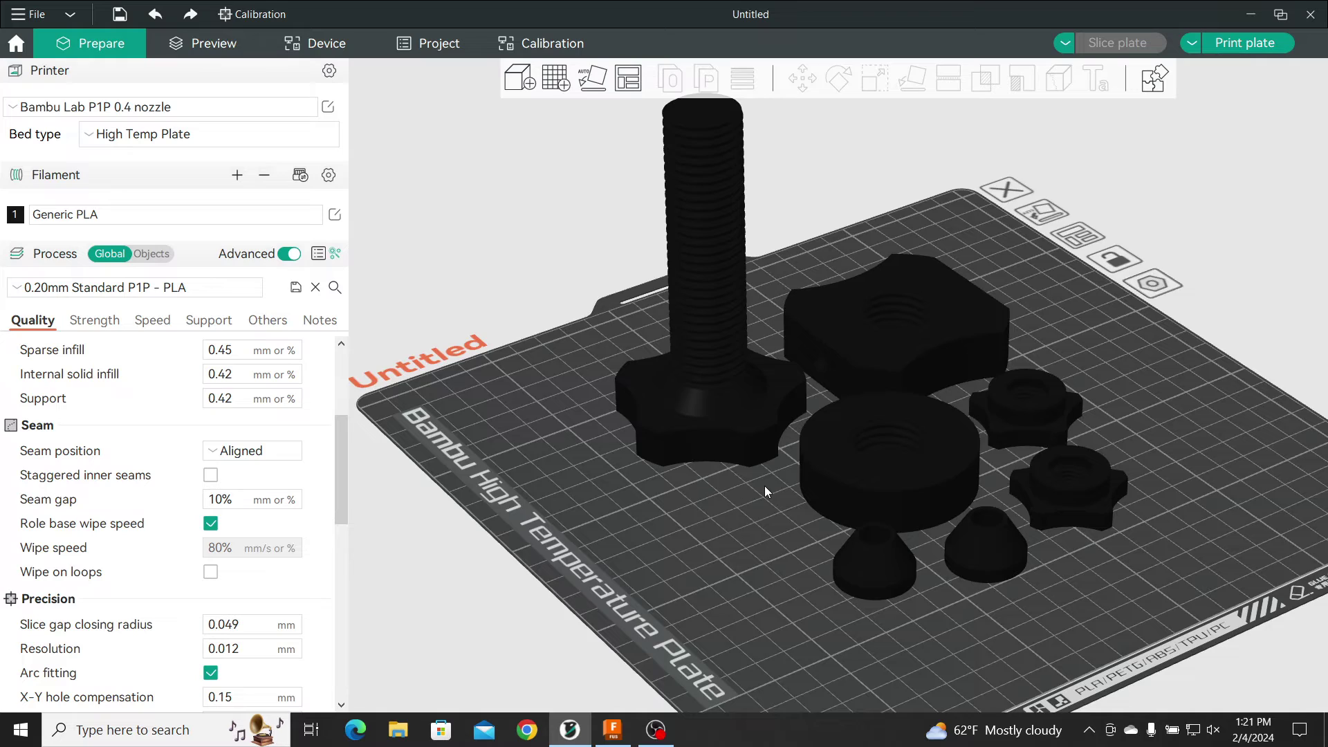
pyautogui.scroll(3, 765, 485)
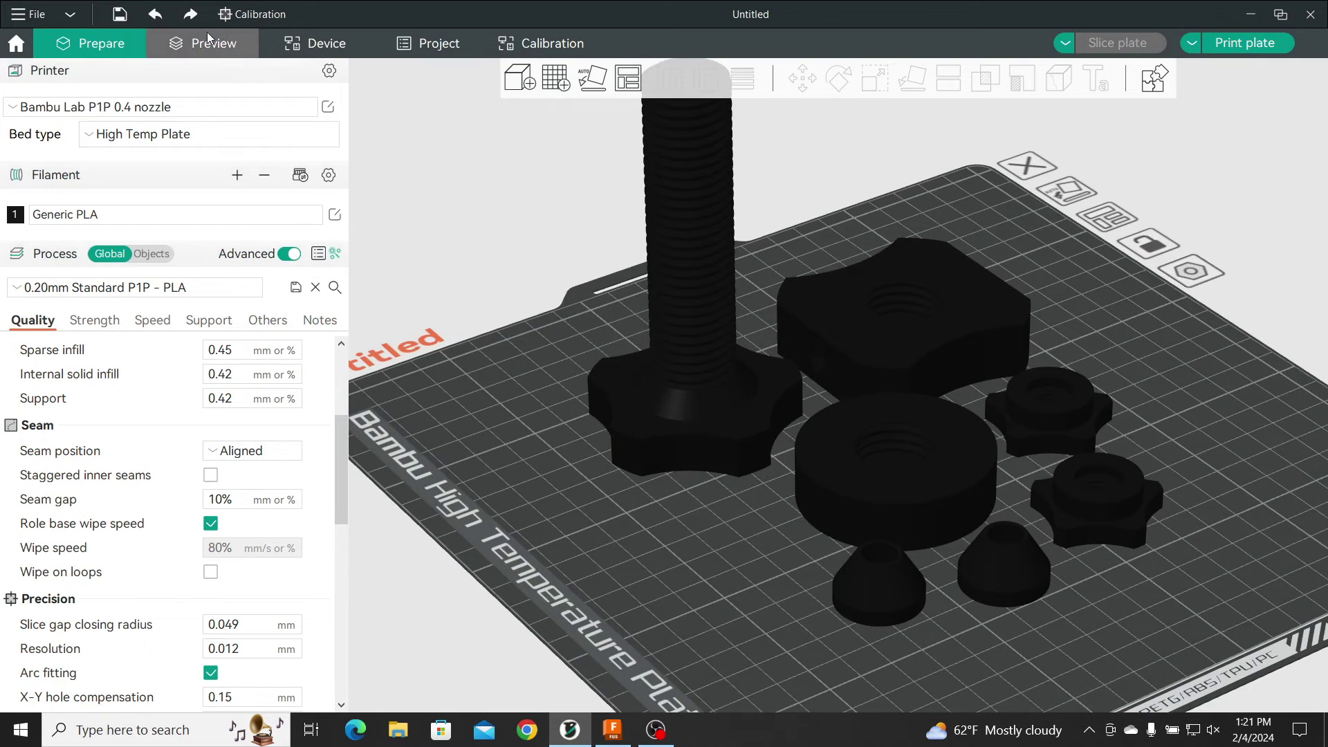
# Step: Slice the plate and review the preview and the ±0.15 mm X-Y compensation settings
pyautogui.click(206, 43)
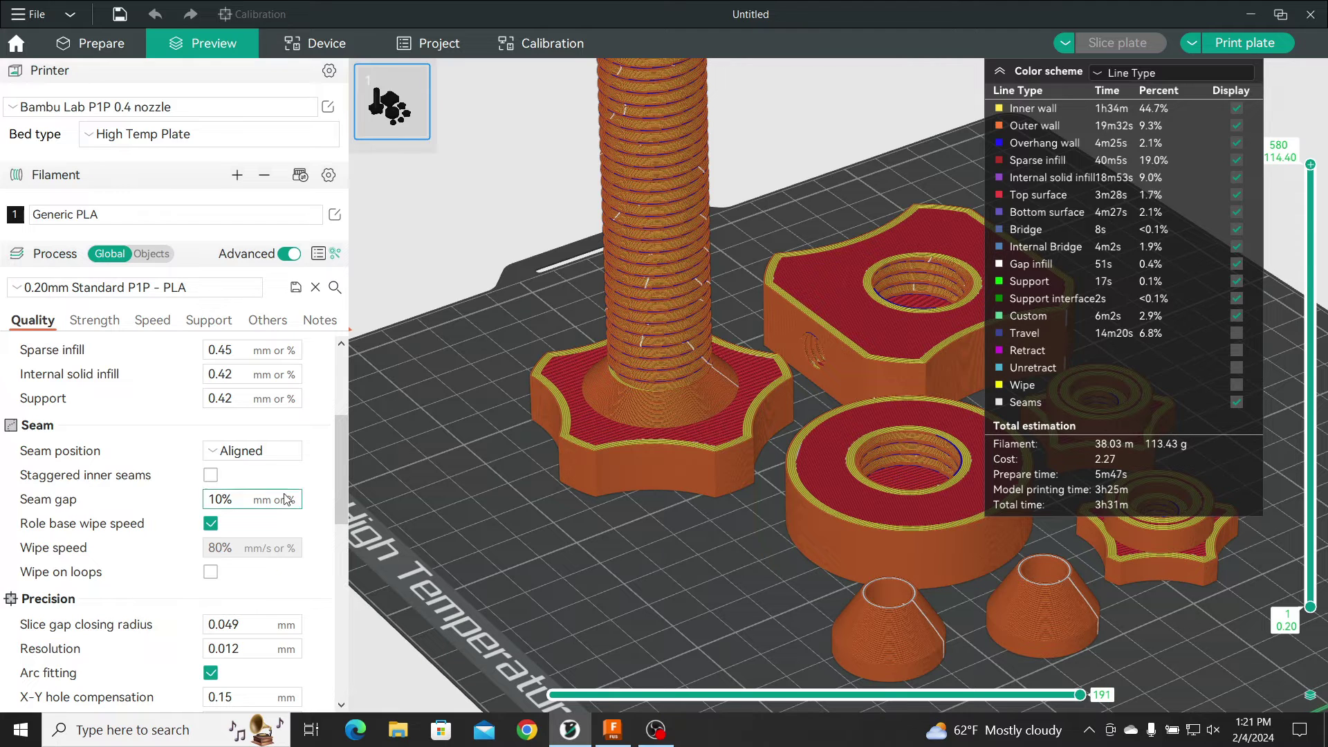
pyautogui.moveTo(337, 429); pyautogui.dragTo(335, 492)
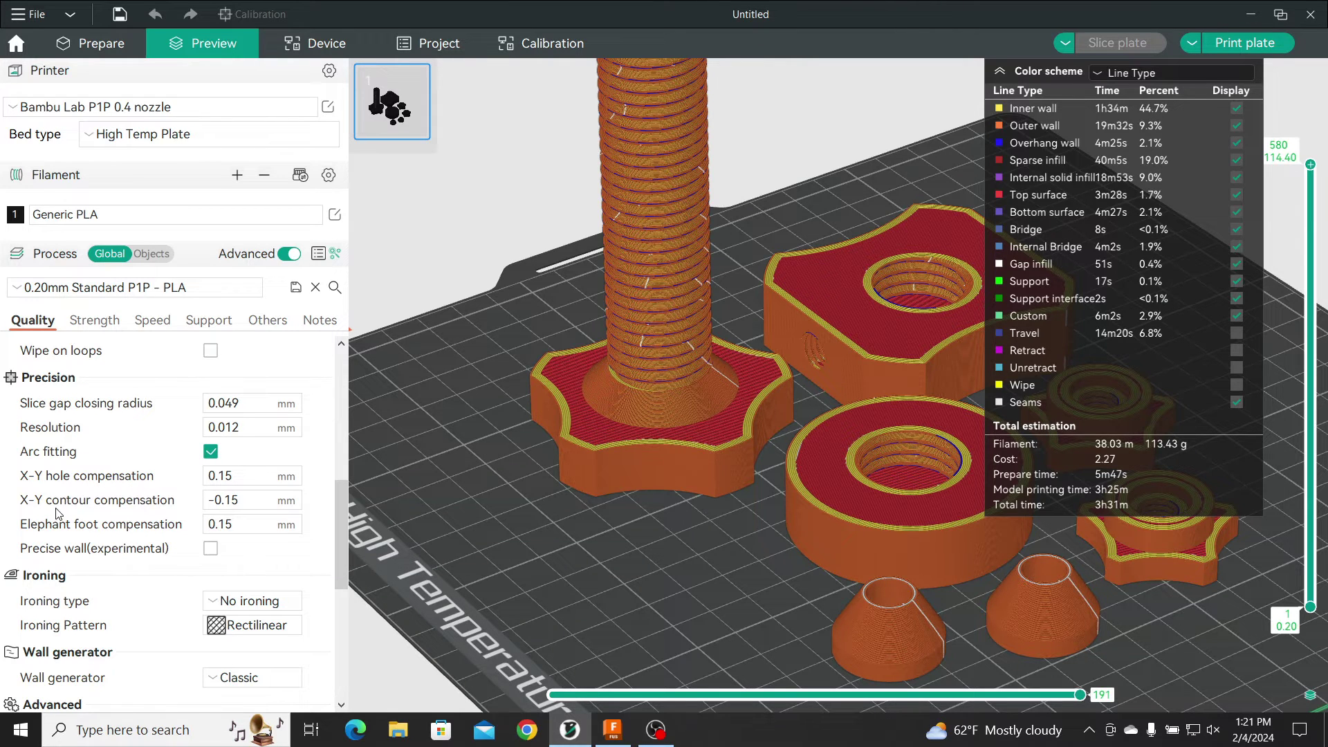
# Step: Show the X-Y hole compensation tooltip and rotate the preview to look down on the parts
pyautogui.moveTo(64, 484)
pyautogui.click(245, 477)
pyautogui.moveTo(932, 479); pyautogui.dragTo(760, 434)
pyautogui.scroll(-5, 740, 414)
pyautogui.scroll(8, 735, 398)
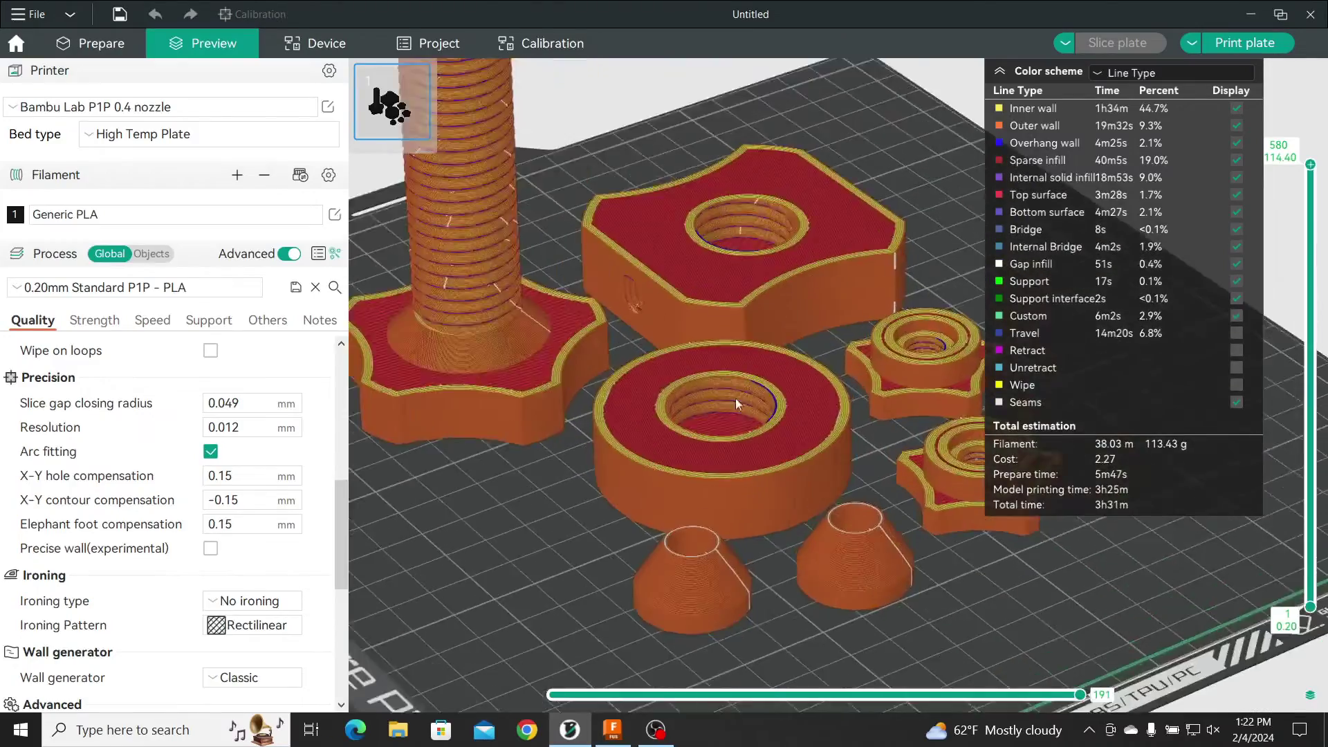
pyautogui.scroll(3, 627, 397)
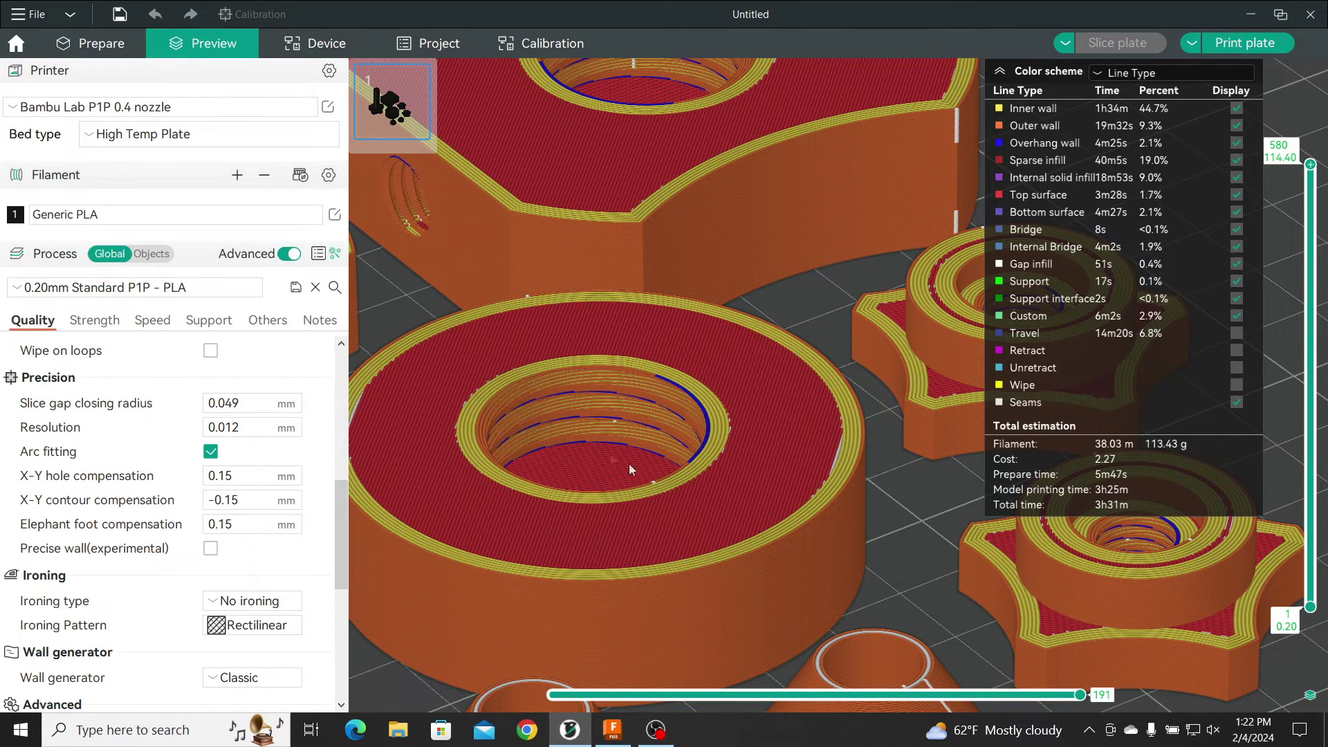
pyautogui.scroll(2, 765, 471)
pyautogui.scroll(-3, 790, 458)
# Step: Zoom in on the nut holes and change X-Y hole compensation from 0.15 to 0.1 mm
pyautogui.scroll(-4, 789, 455)
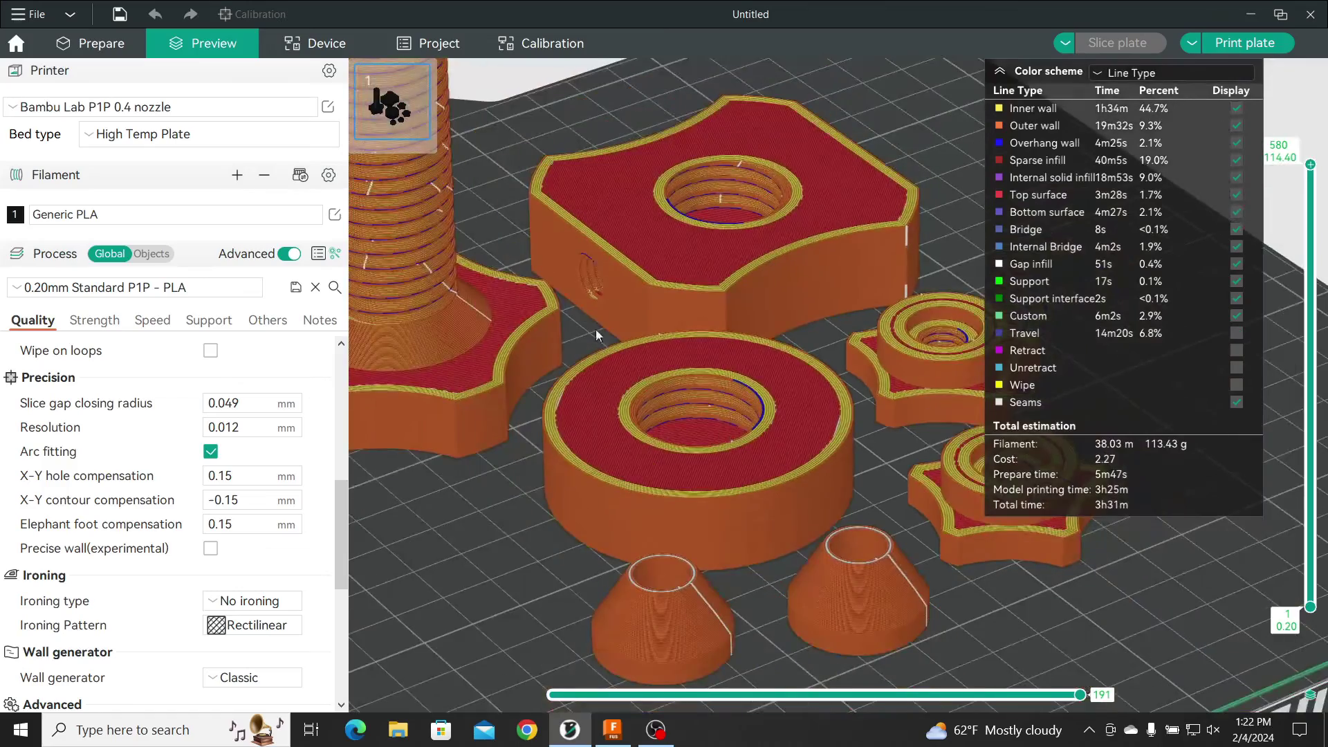
pyautogui.scroll(3, 824, 458)
pyautogui.scroll(-3, 660, 326)
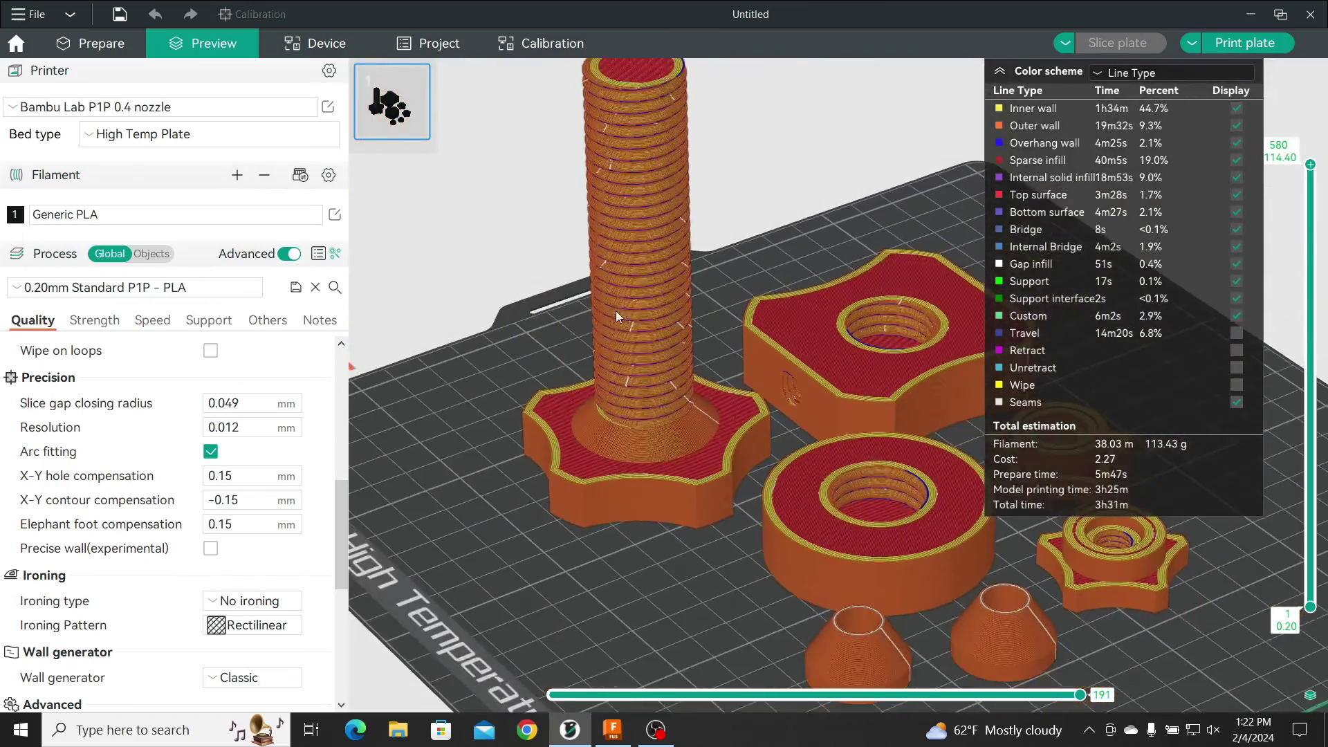
pyautogui.scroll(4, 596, 218)
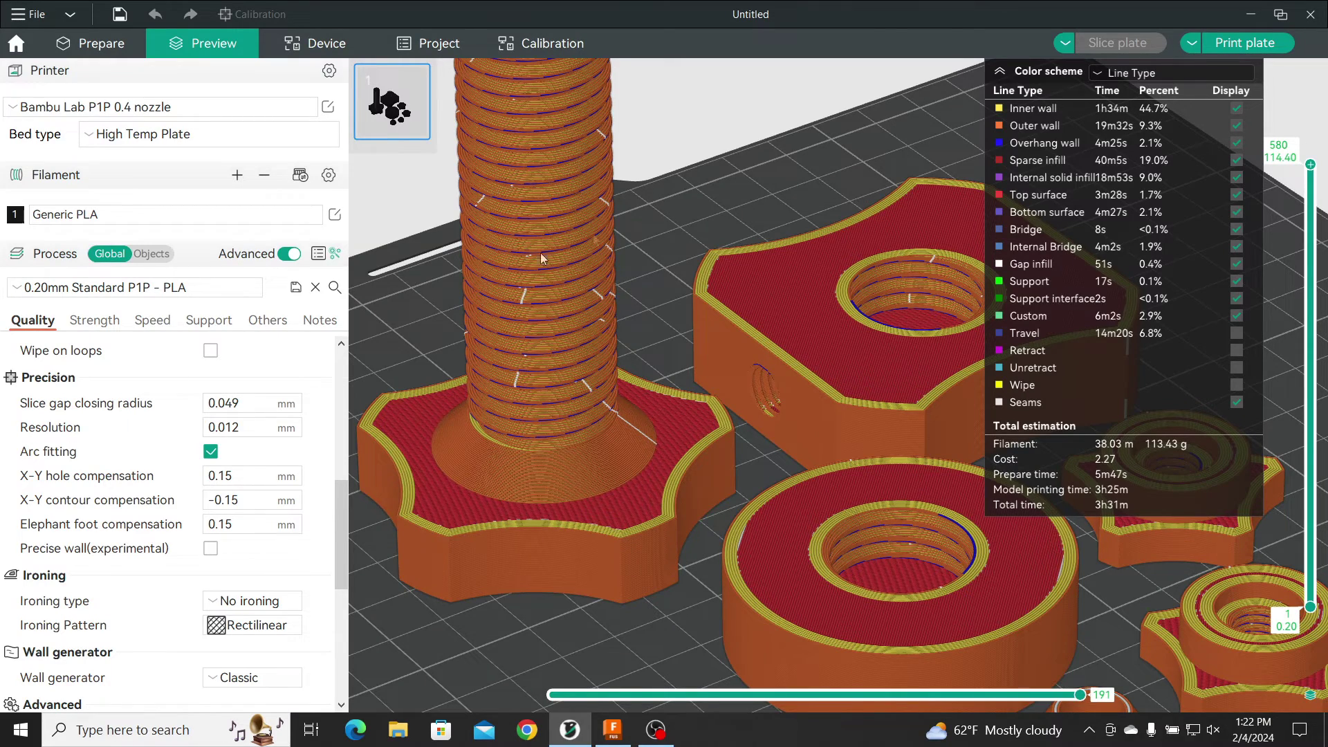
pyautogui.scroll(-5, 524, 235)
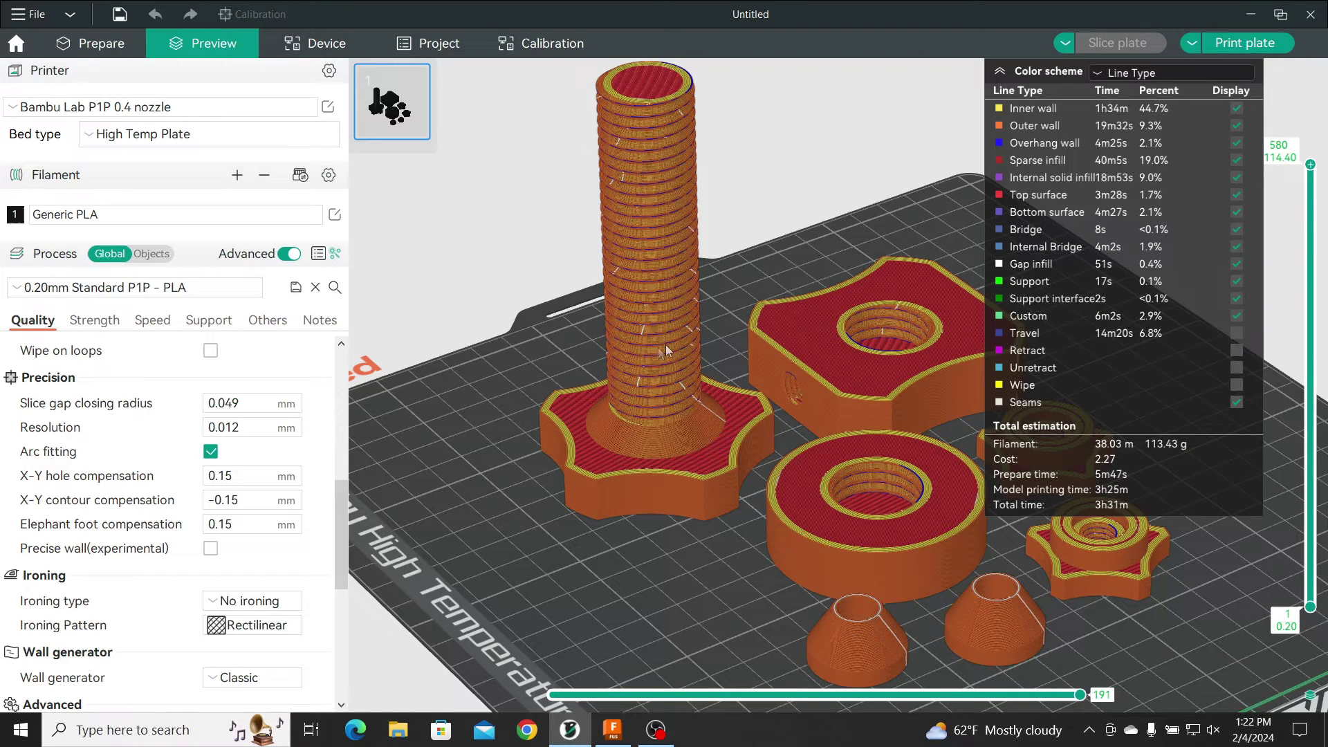
pyautogui.scroll(-1, 658, 347)
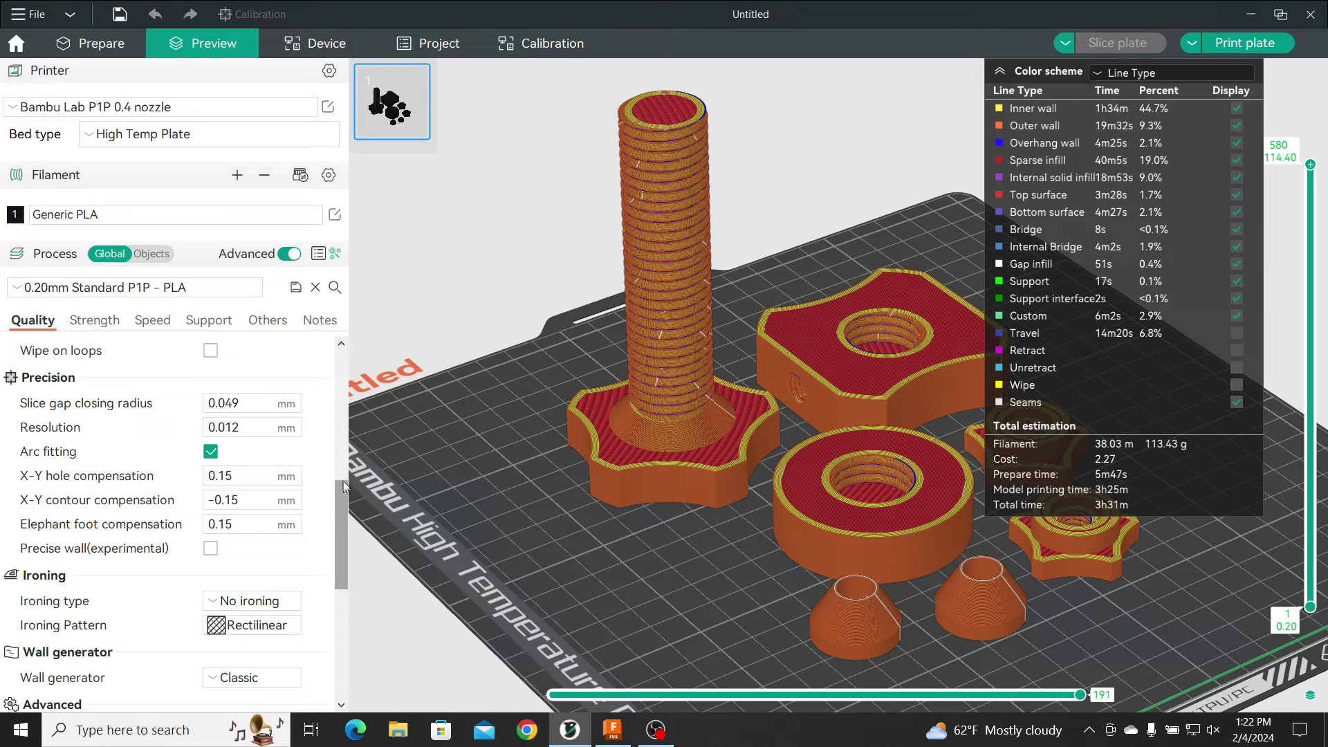
pyautogui.click(247, 475)
pyautogui.press('BackSpace')
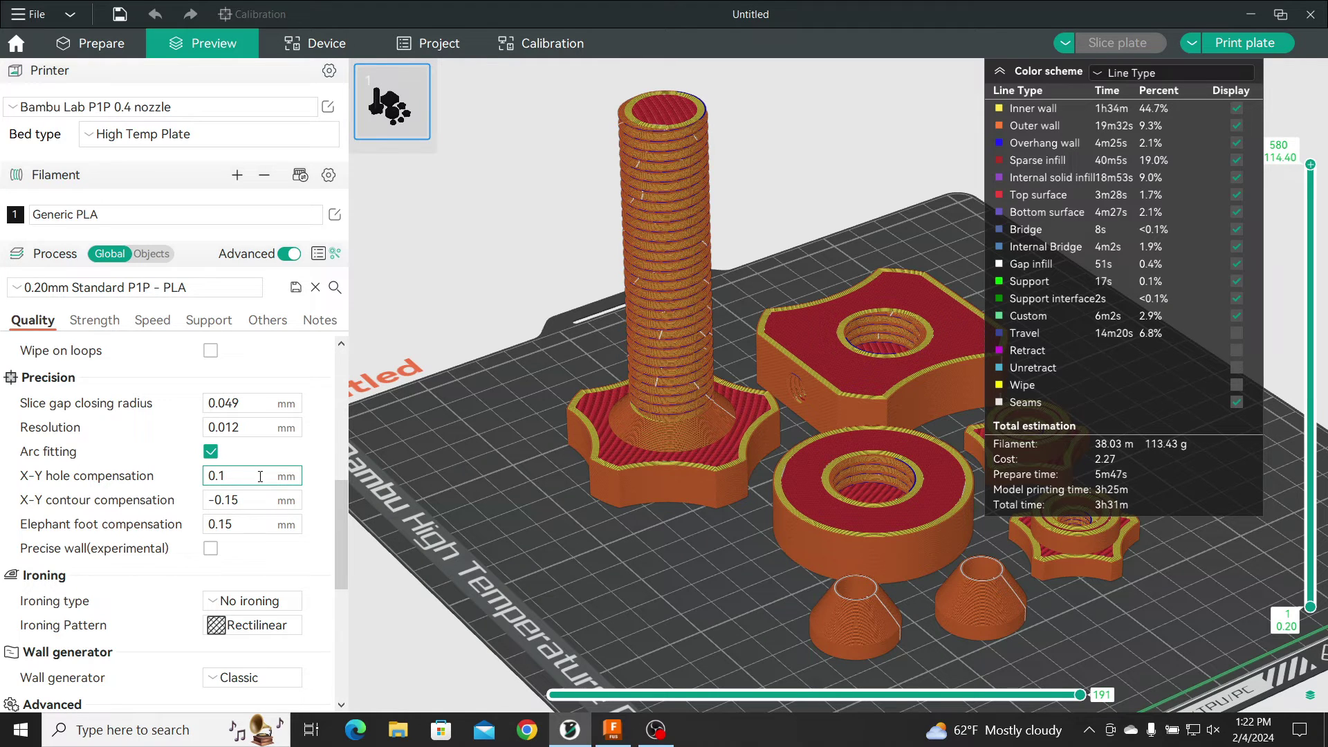
pyautogui.write('5')
pyautogui.scroll(-5, 443, 451)
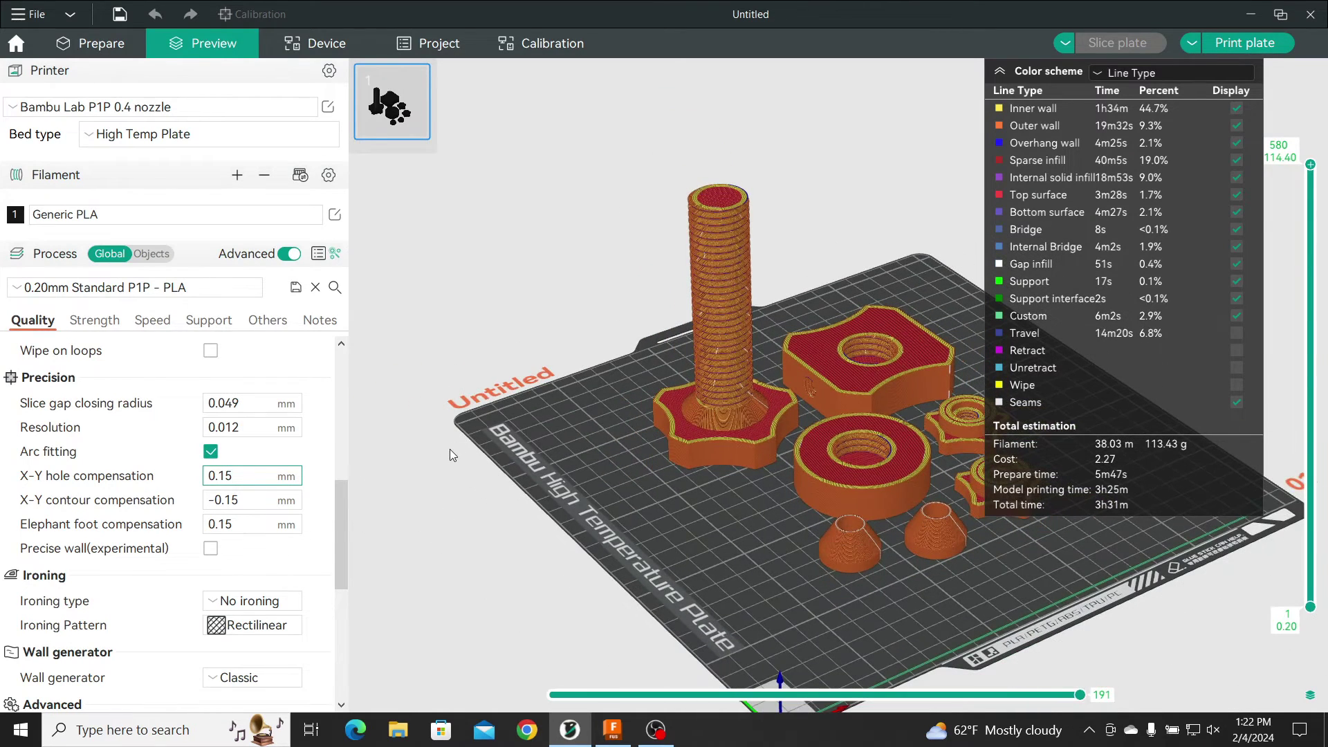
pyautogui.scroll(3, 567, 459)
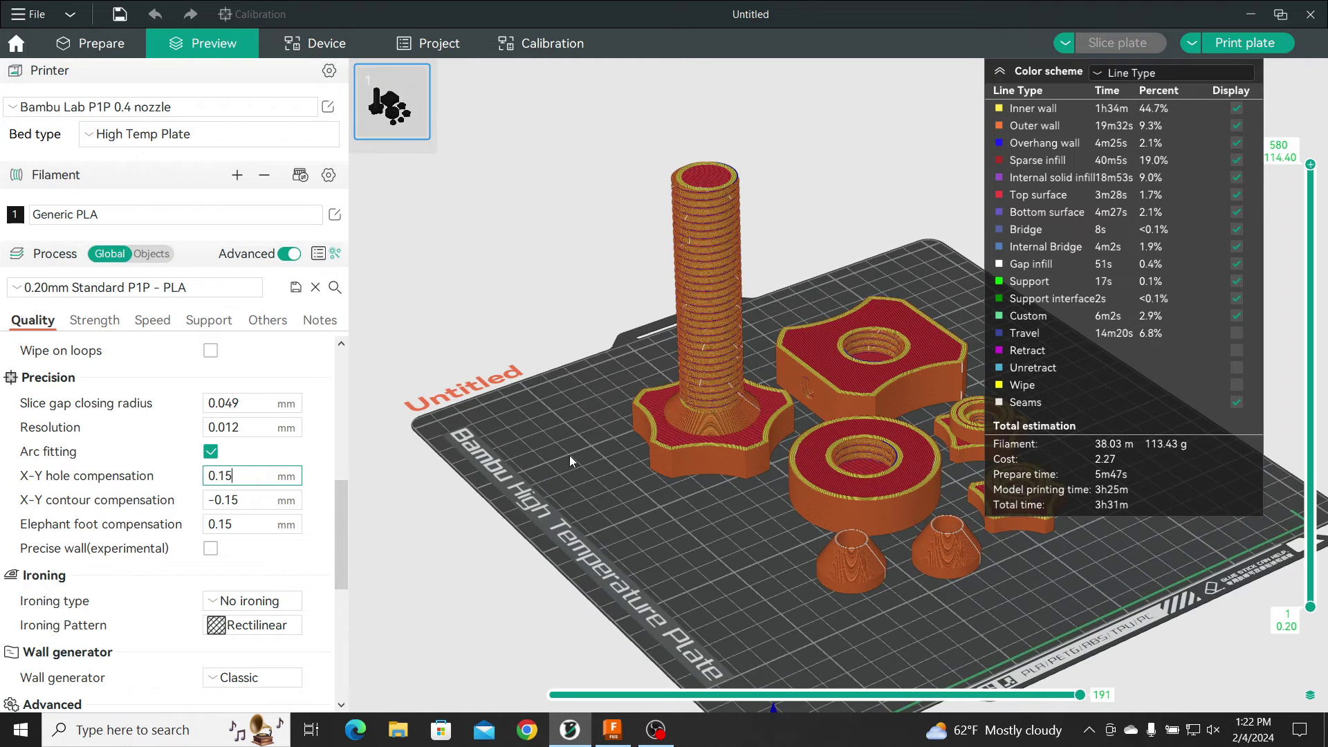
pyautogui.scroll(1, 567, 456)
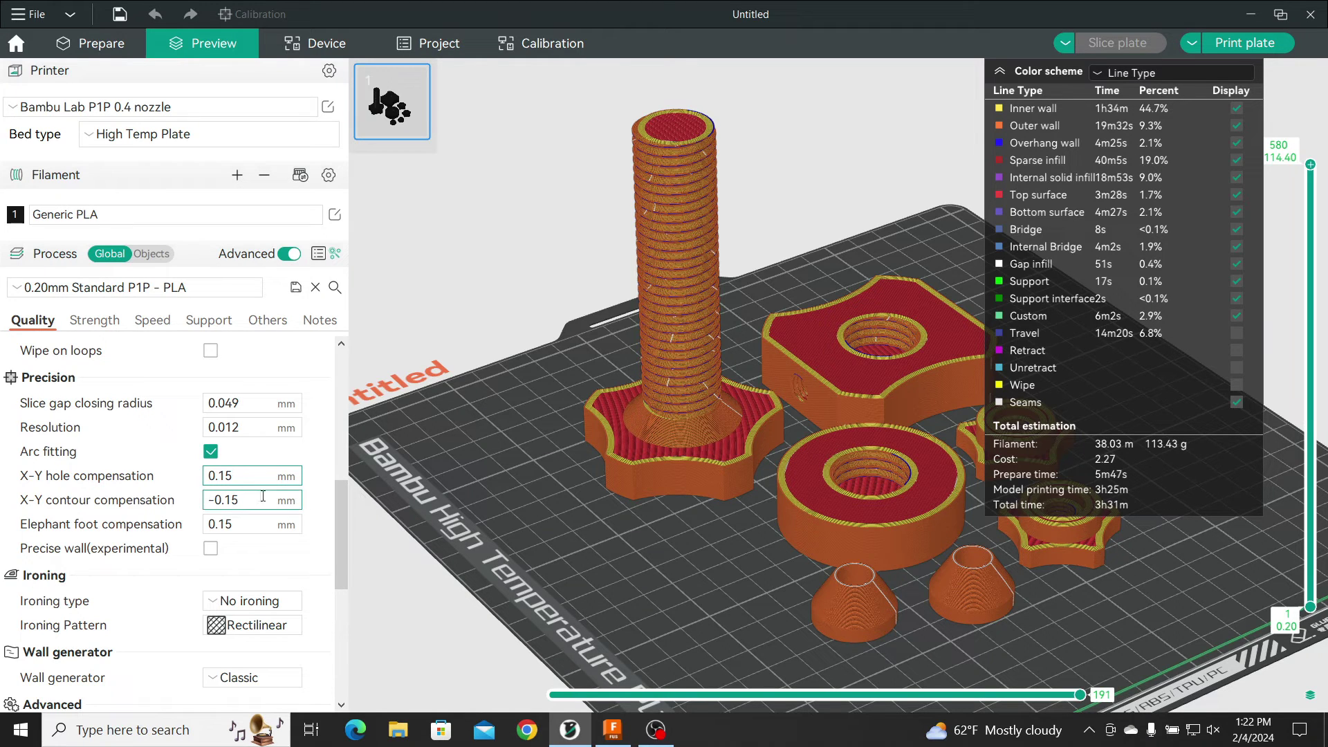
pyautogui.click(244, 474)
pyautogui.scroll(-5, 612, 422)
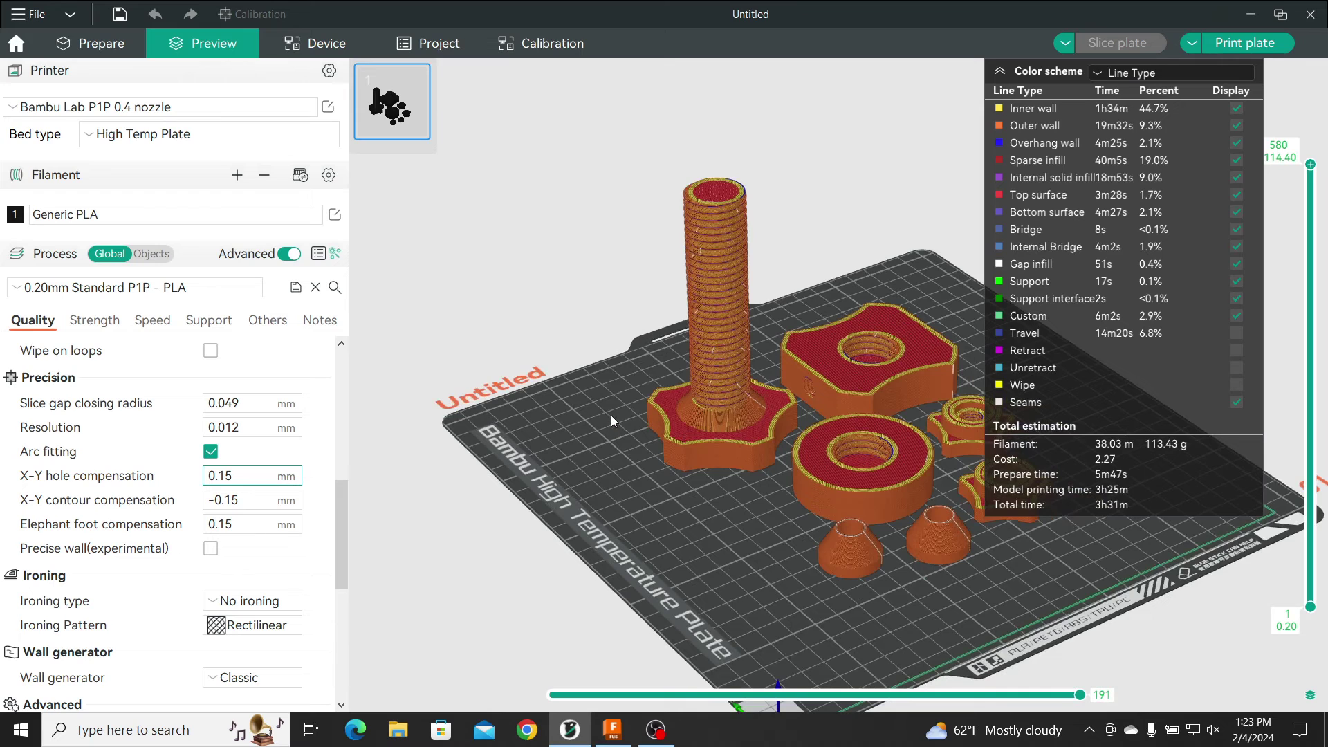
pyautogui.moveTo(624, 421); pyautogui.dragTo(537, 423, button='middle')
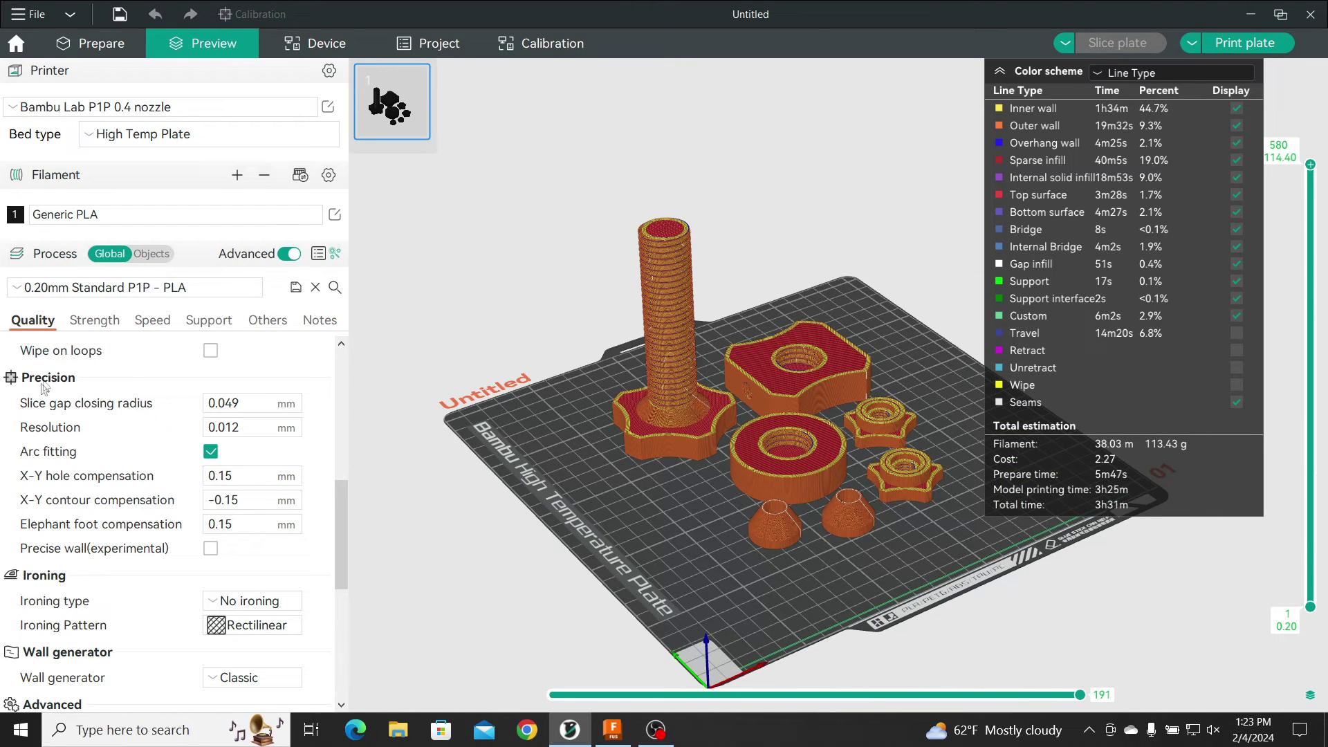
pyautogui.moveTo(102, 482)
pyautogui.scroll(2, 799, 218)
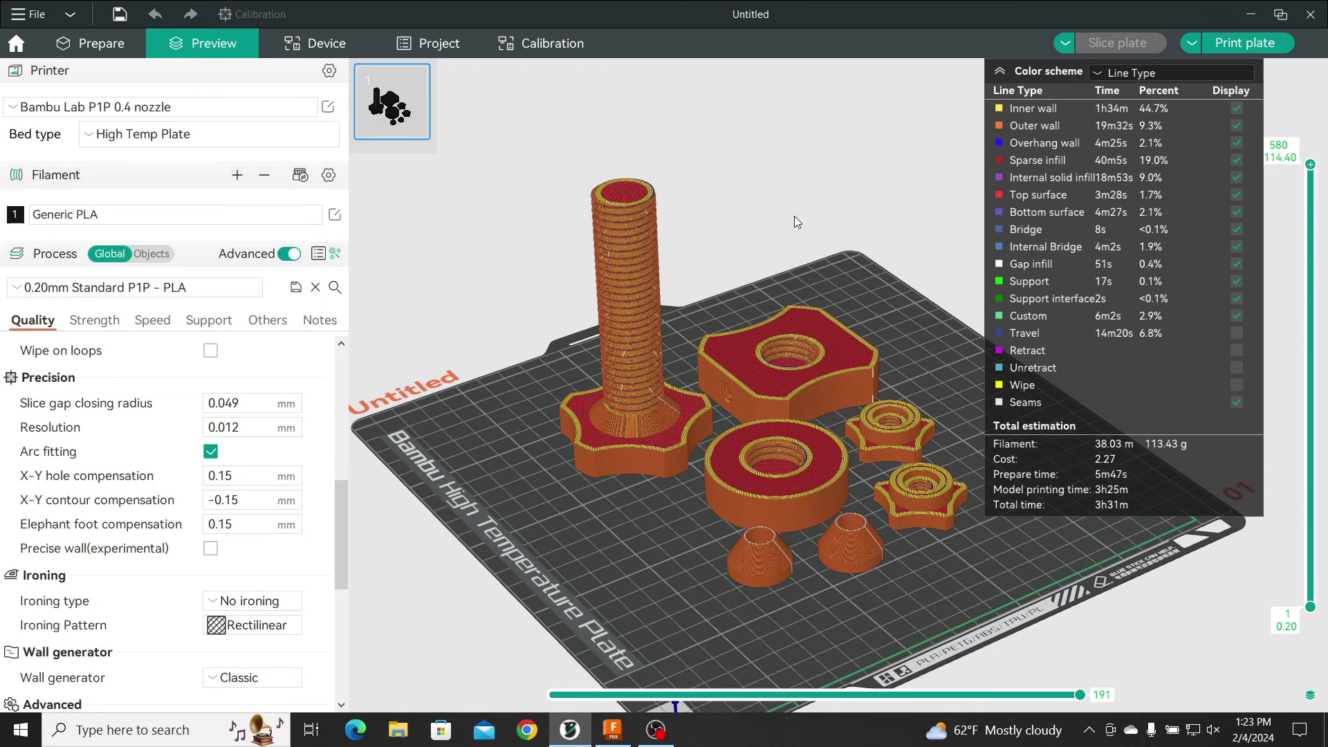
pyautogui.scroll(1, 794, 217)
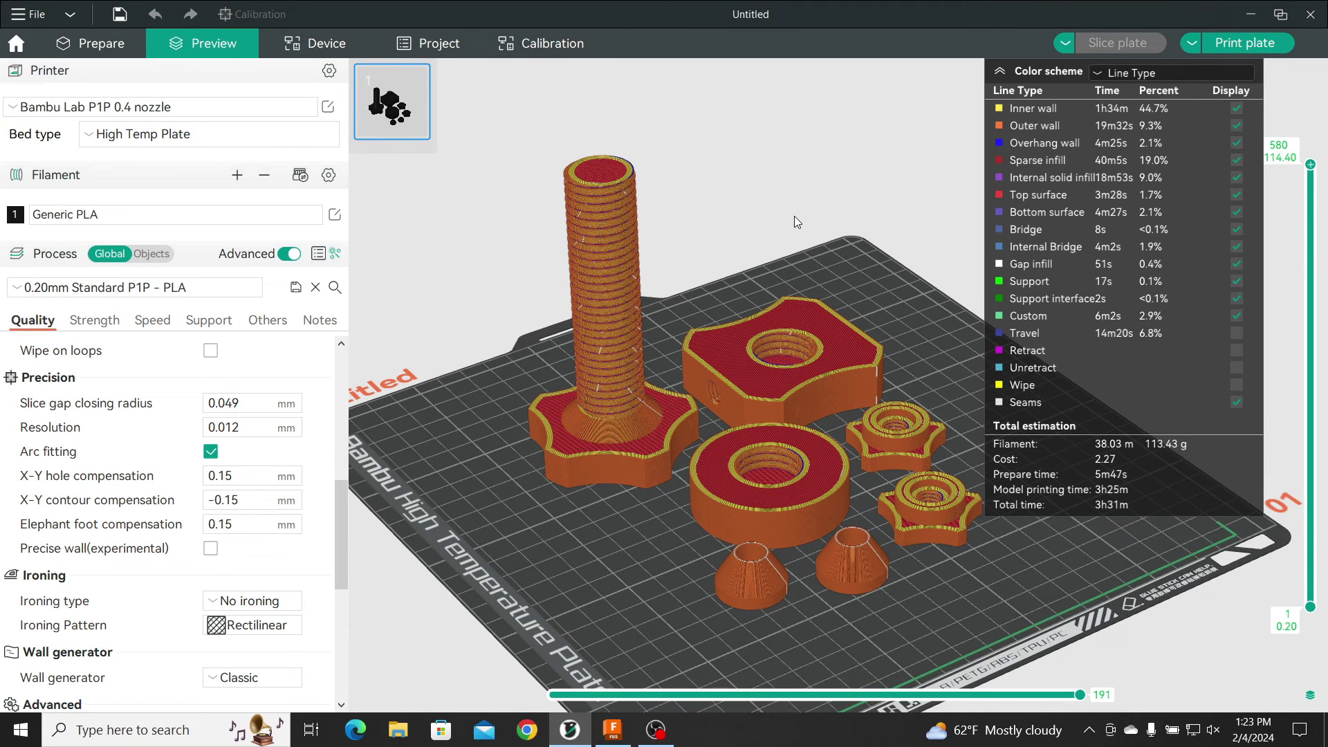